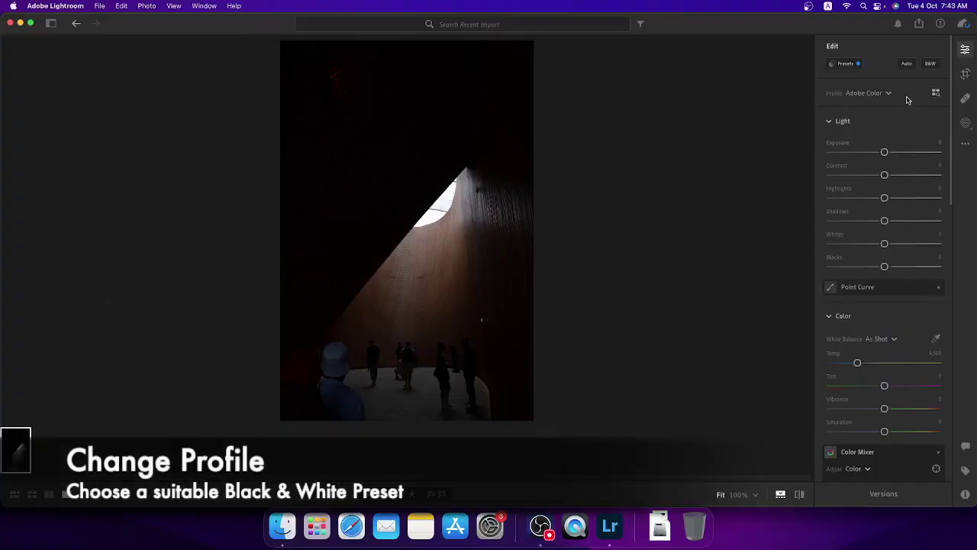
# - Apply the B&W 02 profile and add a new linear gradient mask
pyautogui.click(878, 92)
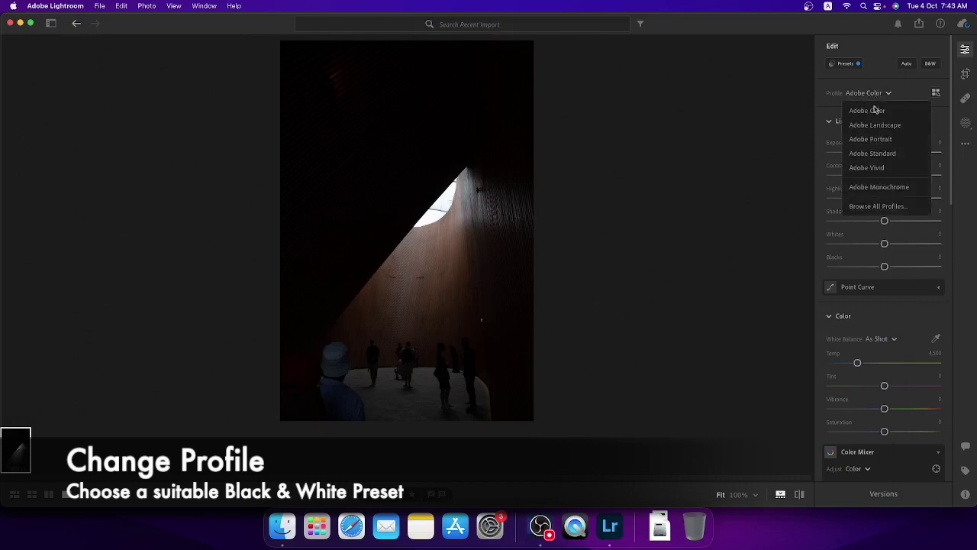
pyautogui.click(878, 206)
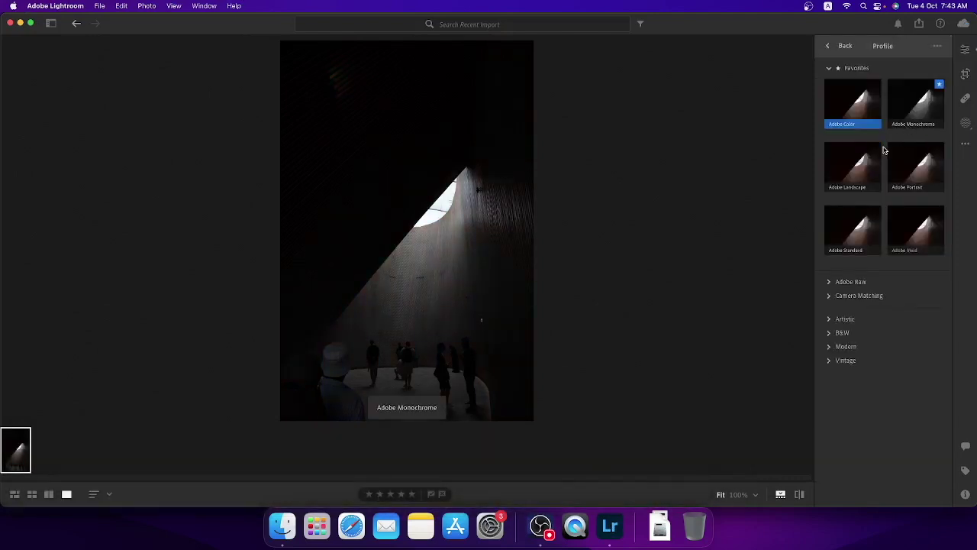
pyautogui.click(829, 333)
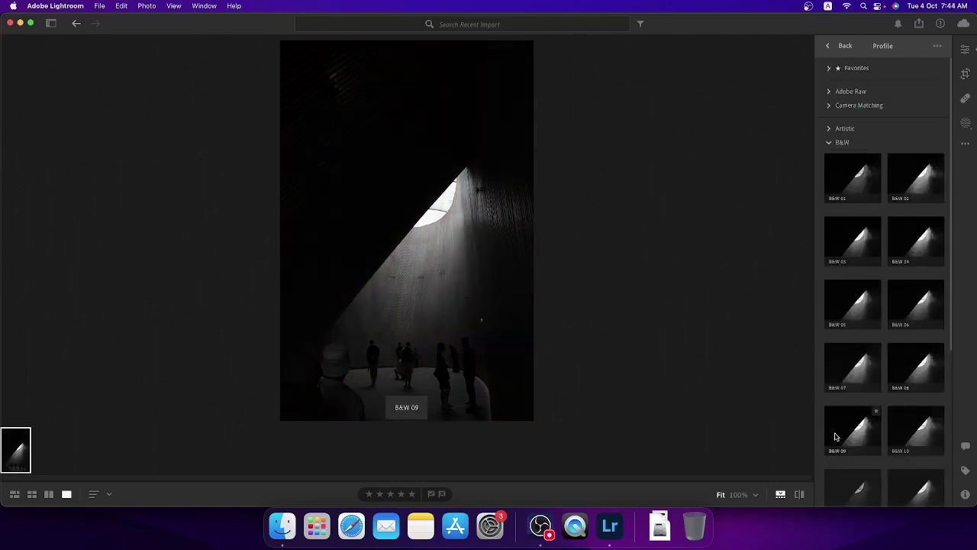
pyautogui.click(901, 186)
pyautogui.click(966, 123)
pyautogui.click(870, 211)
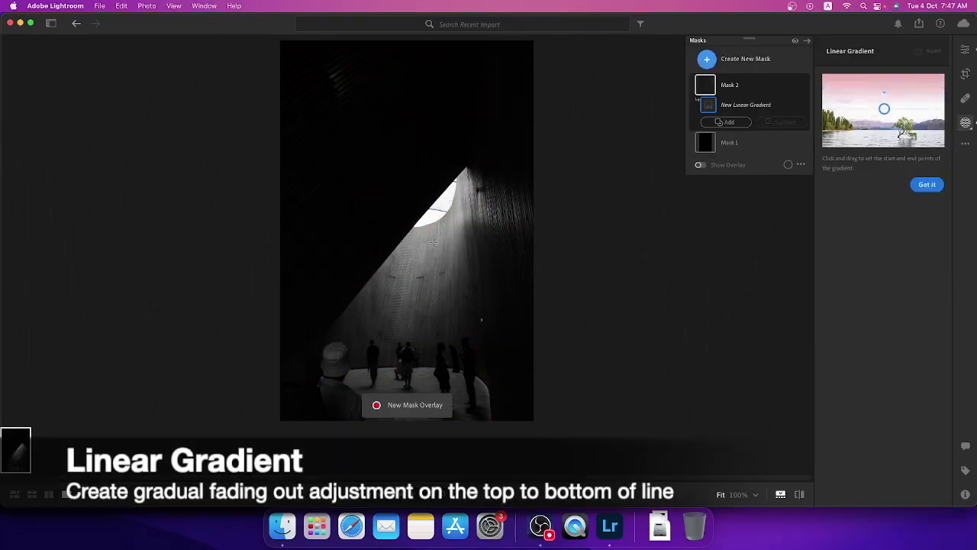
# - Draw a linear gradient over the wall and tune its exposure, highlights, blacks, whites and clarity
pyautogui.moveTo(433, 243); pyautogui.dragTo(433, 343)
pyautogui.moveTo(884, 113); pyautogui.dragTo(907, 112)
pyautogui.moveTo(884, 159); pyautogui.dragTo(865, 159)
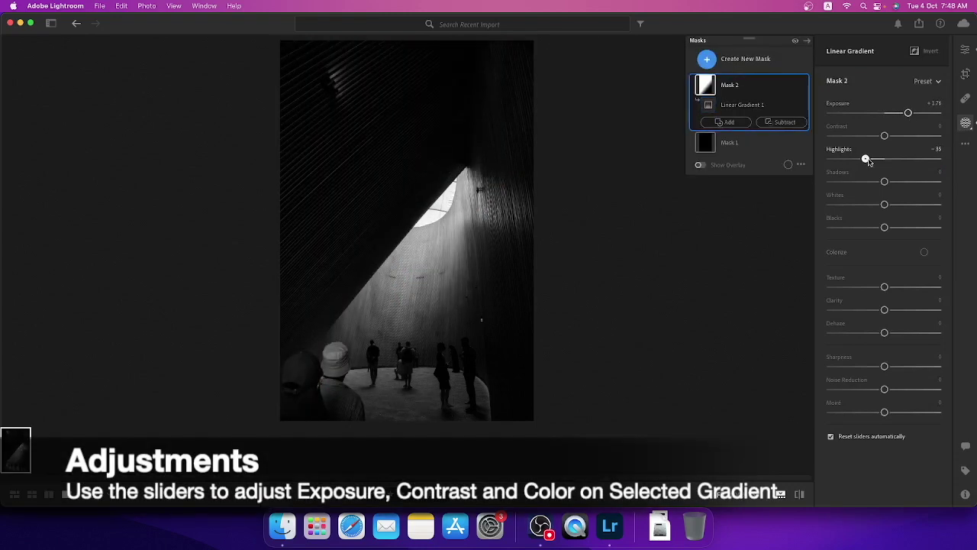
pyautogui.moveTo(884, 227); pyautogui.dragTo(897, 205)
pyautogui.moveTo(884, 113); pyautogui.dragTo(905, 113)
pyautogui.moveTo(884, 159); pyautogui.dragTo(867, 159)
pyautogui.moveTo(883, 309); pyautogui.dragTo(894, 311)
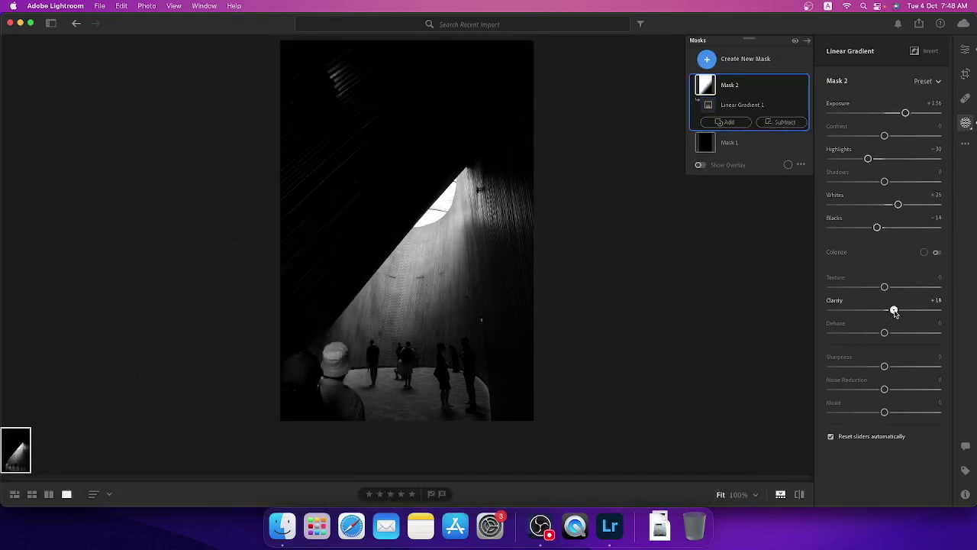
# - Raise the overall exposure slightly and lower the global highlights
pyautogui.press('e')
pyautogui.moveTo(884, 175); pyautogui.dragTo(887, 176)
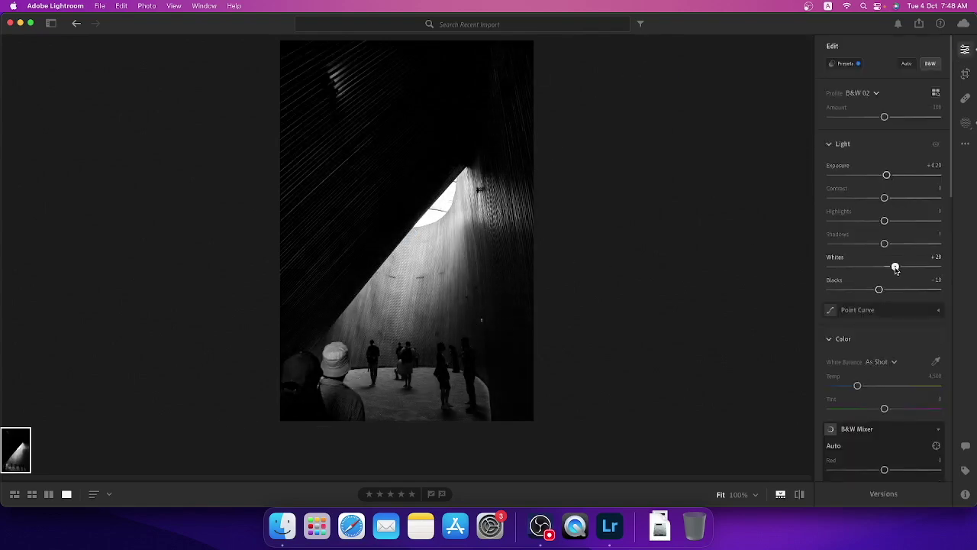
pyautogui.moveTo(884, 220); pyautogui.dragTo(872, 220)
# - Add a radial gradient mask over the lower-left and lower its exposure
pyautogui.click(965, 98)
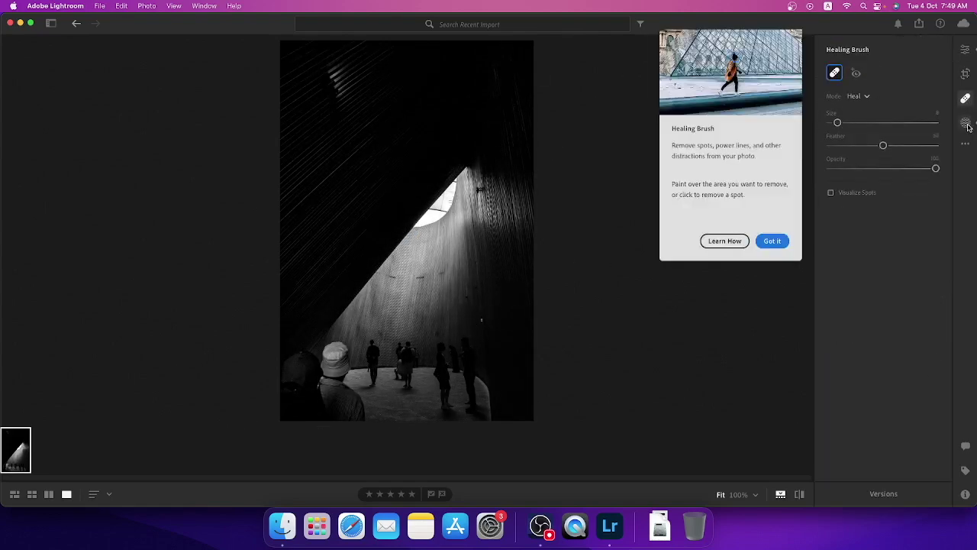
pyautogui.click(965, 122)
pyautogui.click(907, 220)
pyautogui.moveTo(268, 331); pyautogui.dragTo(359, 406)
pyautogui.moveTo(884, 144); pyautogui.dragTo(876, 143)
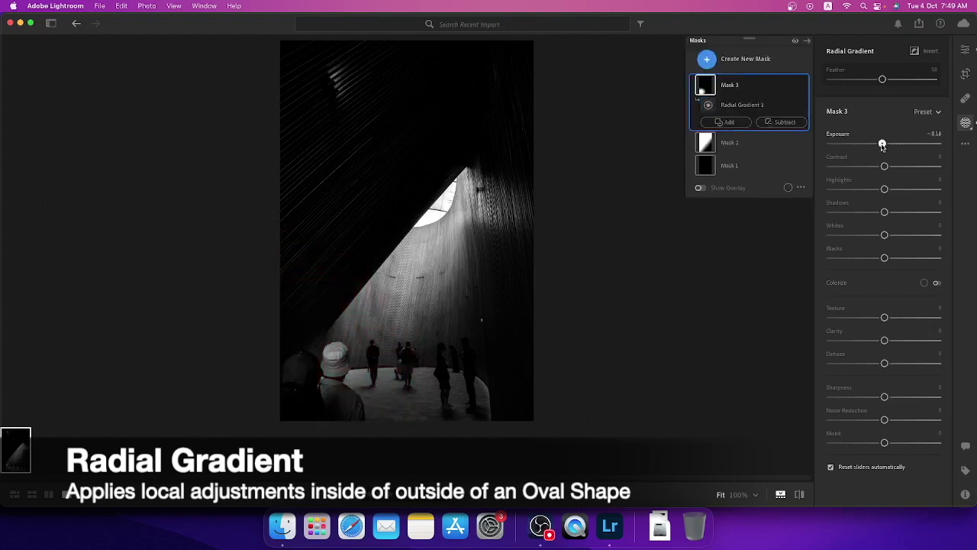
# - Add a second radial gradient mask over the upper part of the photo
pyautogui.click(707, 59)
pyautogui.click(907, 221)
pyautogui.moveTo(351, 88); pyautogui.dragTo(535, 282)
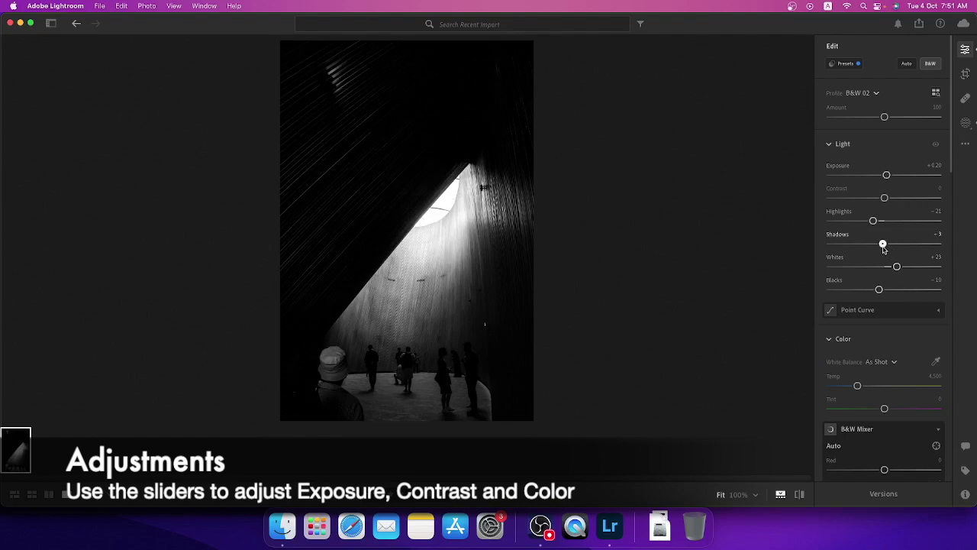
# - Set global shadows to about +29, highlights -35 and whites +40
pyautogui.moveTo(884, 248)
pyautogui.mouseDown()
pyautogui.moveTo(866, 248)
pyautogui.moveTo(899, 250)
pyautogui.moveTo(864, 221)
pyautogui.mouseUp()
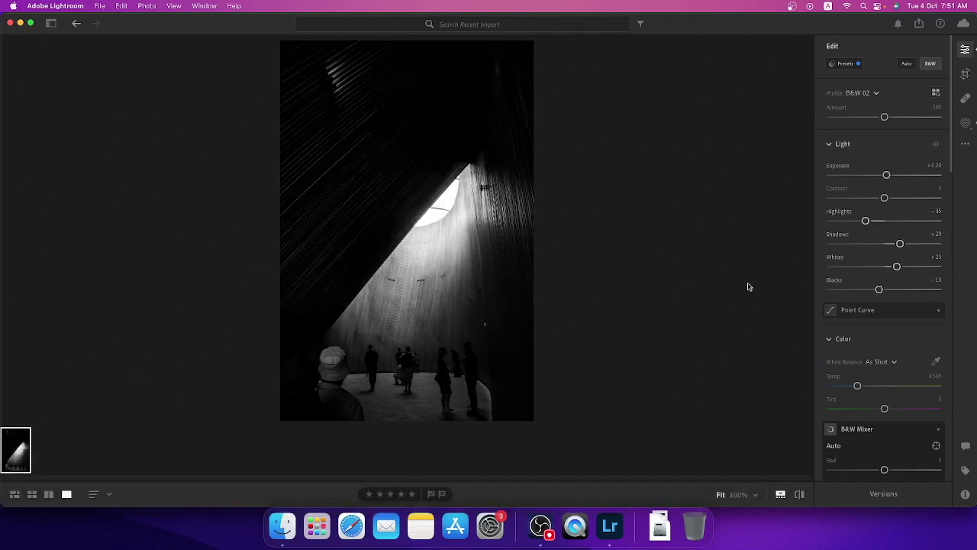
pyautogui.click(407, 145)
pyautogui.moveTo(896, 266)
pyautogui.mouseDown()
pyautogui.moveTo(905, 266)
pyautogui.moveTo(876, 289)
pyautogui.moveTo(879, 259)
pyautogui.moveTo(896, 258)
pyautogui.moveTo(895, 282)
pyautogui.mouseUp()
pyautogui.scroll(-1, 870, 253)
pyautogui.scroll(-5, 870, 252)
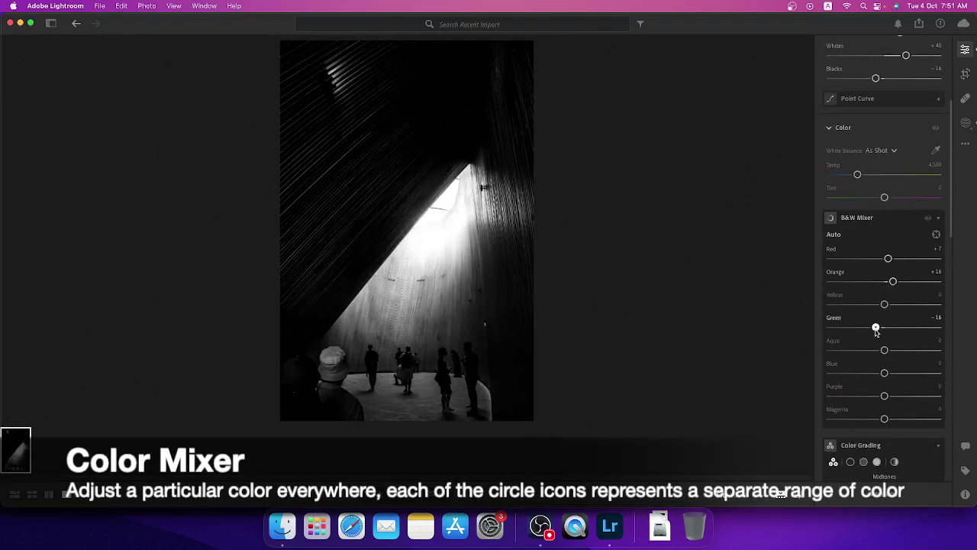
pyautogui.scroll(-5, 885, 229)
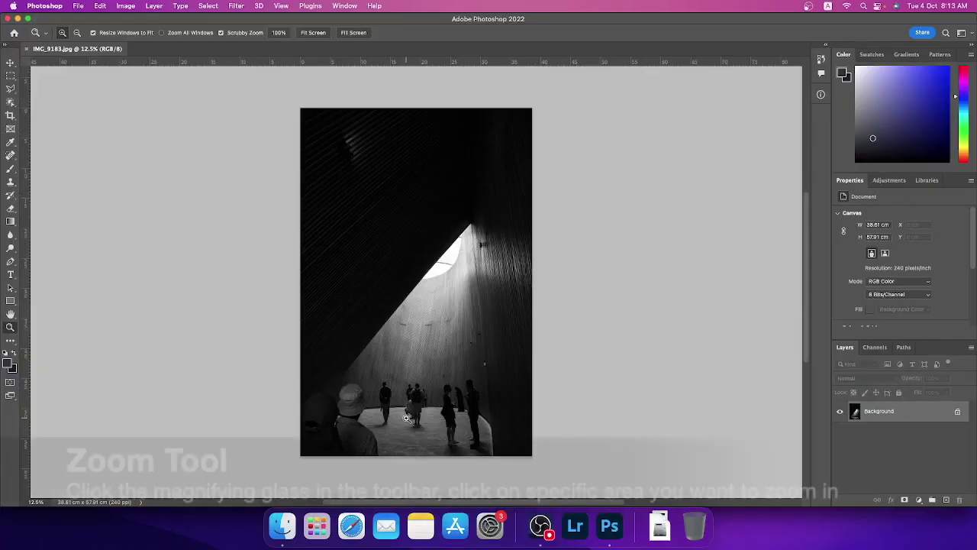
# - Zoom in and set up the Clone Stamp at 100% opacity
pyautogui.click(416, 421)
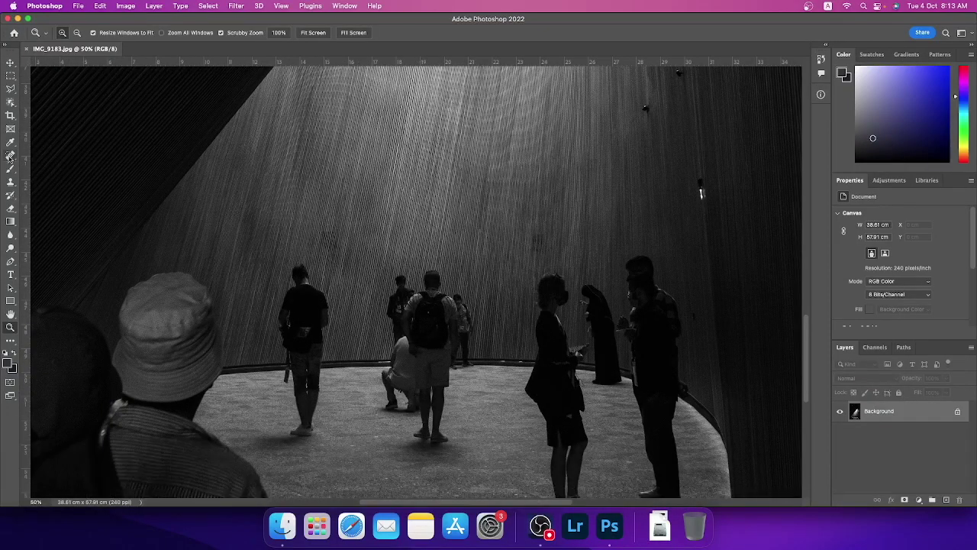
pyautogui.press('s')
pyautogui.scroll(3, 652, 222)
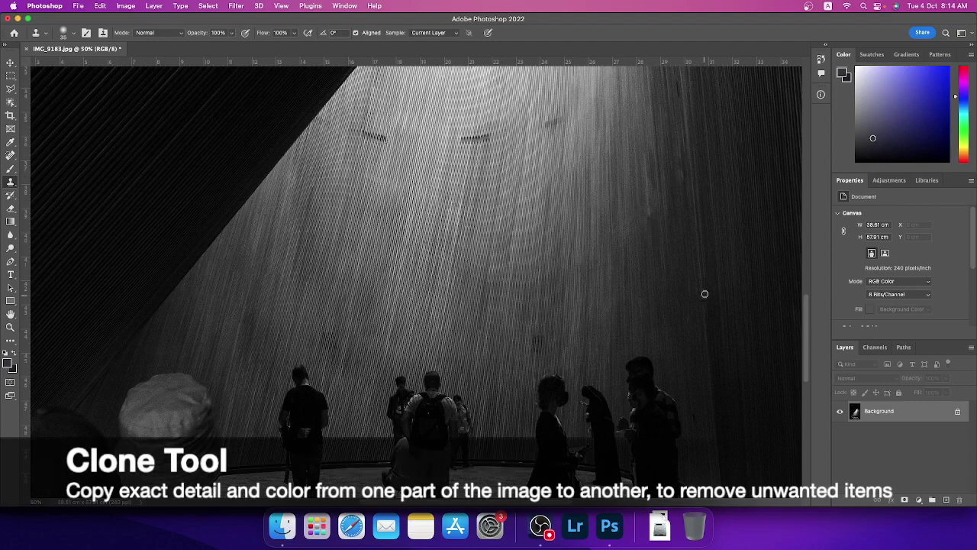
pyautogui.scroll(5, 705, 294)
pyautogui.scroll(2, 700, 189)
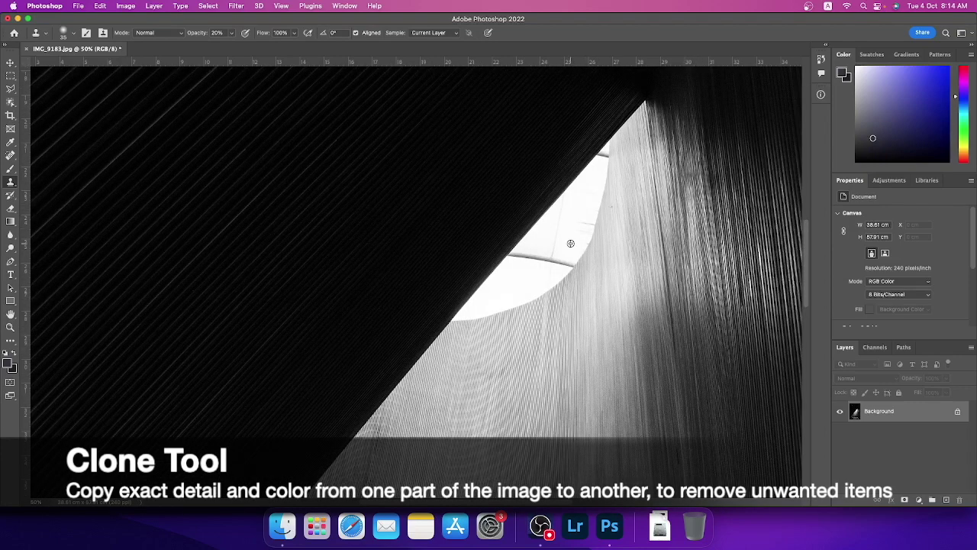
pyautogui.press('0')
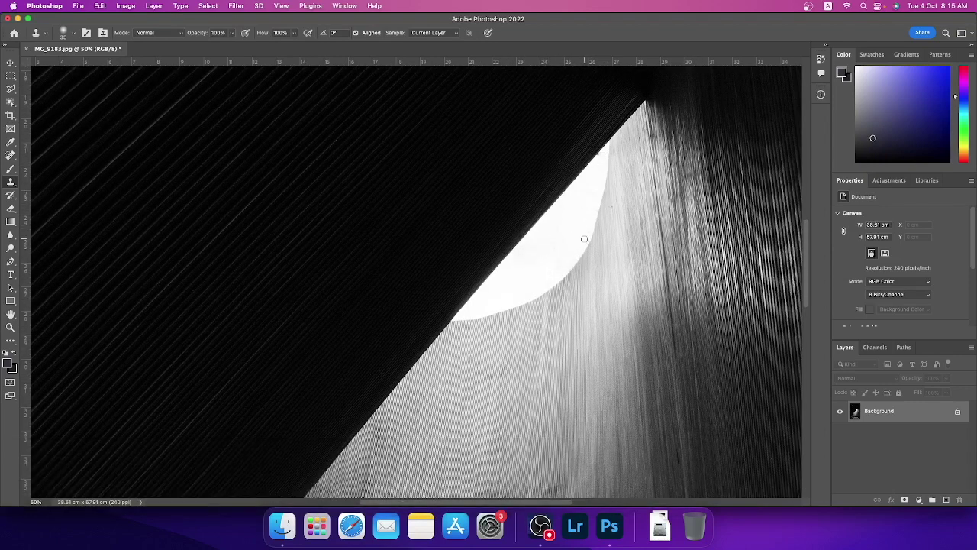
pyautogui.scroll(-3, 584, 239)
pyautogui.scroll(-3, 647, 260)
pyautogui.scroll(-2, 532, 268)
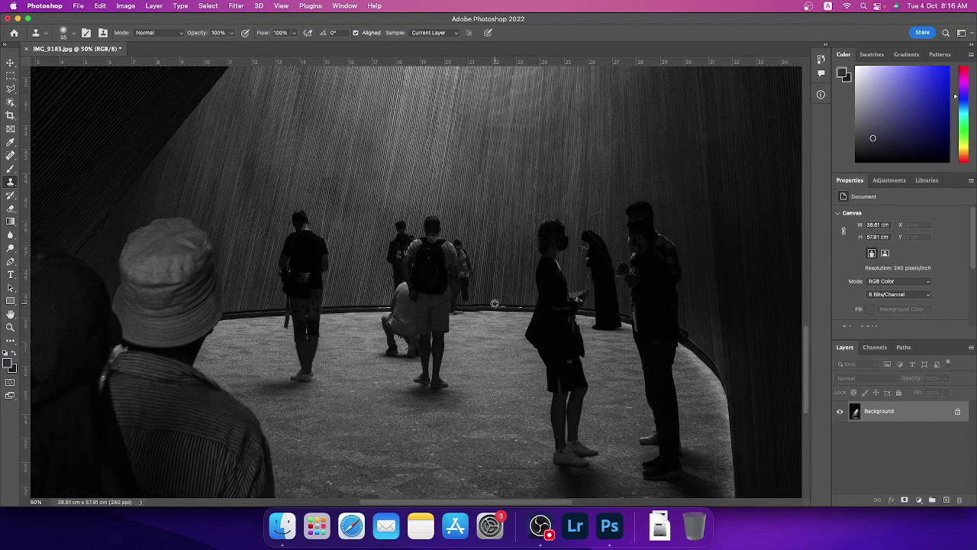
# - Clone floor and wall texture over the crouching person and the backpack man's group
pyautogui.moveTo(472, 383); pyautogui.dragTo(481, 331)
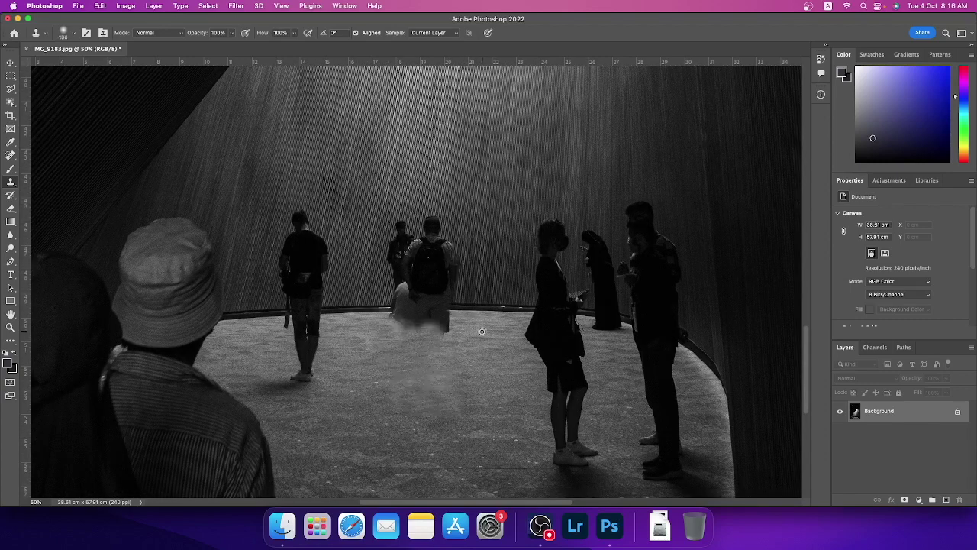
pyautogui.moveTo(427, 317)
pyautogui.mouseDown()
pyautogui.moveTo(395, 307)
pyautogui.moveTo(402, 264)
pyautogui.moveTo(367, 268)
pyautogui.moveTo(406, 309)
pyautogui.mouseUp()
pyautogui.scroll(-3, 418, 308)
pyautogui.scroll(5, 381, 305)
pyautogui.hscroll(-3, 381, 305)
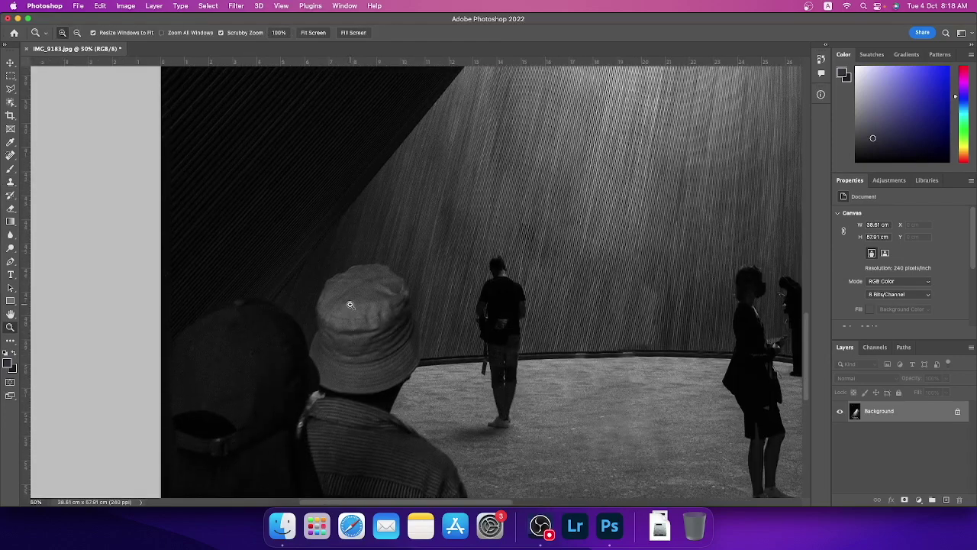
# - Clone away the foreground hat man and add a guide through the beam's tip
pyautogui.press('super+minus')
pyautogui.moveTo(406, 334); pyautogui.dragTo(395, 265)
pyautogui.press('2')
pyautogui.press('0')
pyautogui.moveTo(443, 416)
pyautogui.mouseDown()
pyautogui.moveTo(534, 448)
pyautogui.moveTo(290, 456)
pyautogui.moveTo(338, 342)
pyautogui.moveTo(293, 342)
pyautogui.mouseUp()
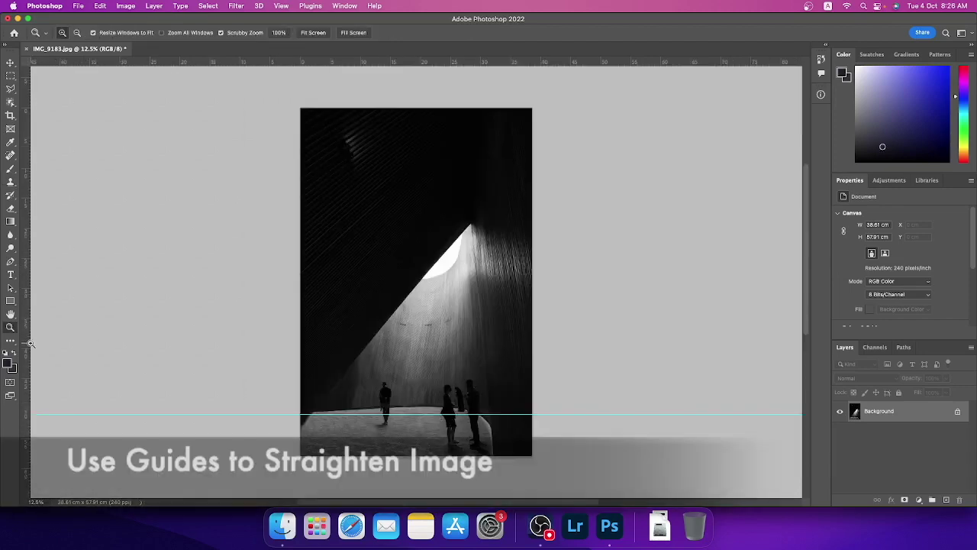
pyautogui.moveTo(27, 342)
pyautogui.mouseDown()
pyautogui.moveTo(87, 330)
pyautogui.moveTo(424, 330)
pyautogui.moveTo(471, 320)
pyautogui.mouseUp()
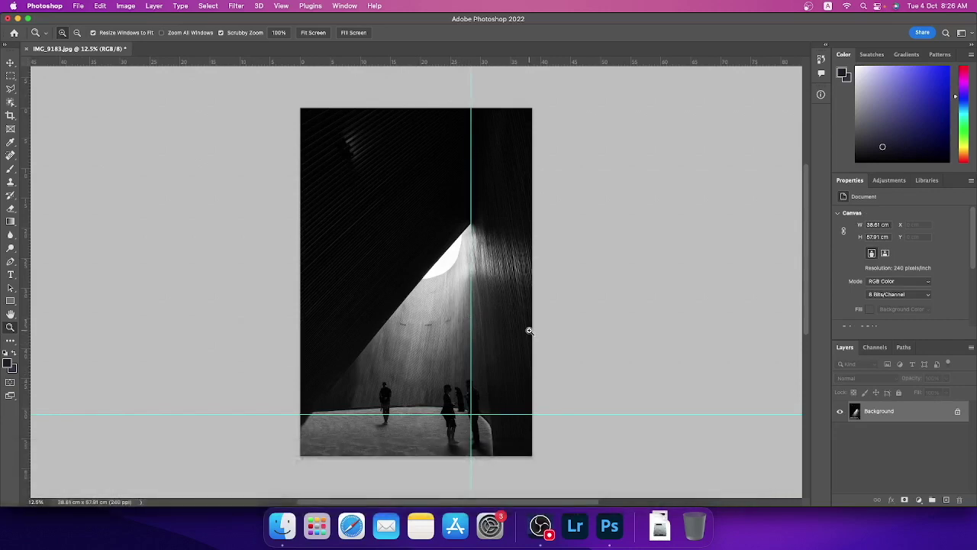
# - Duplicate the background to Layer 1, rotate it about half a degree and enlarge it slightly
pyautogui.press('super+j')
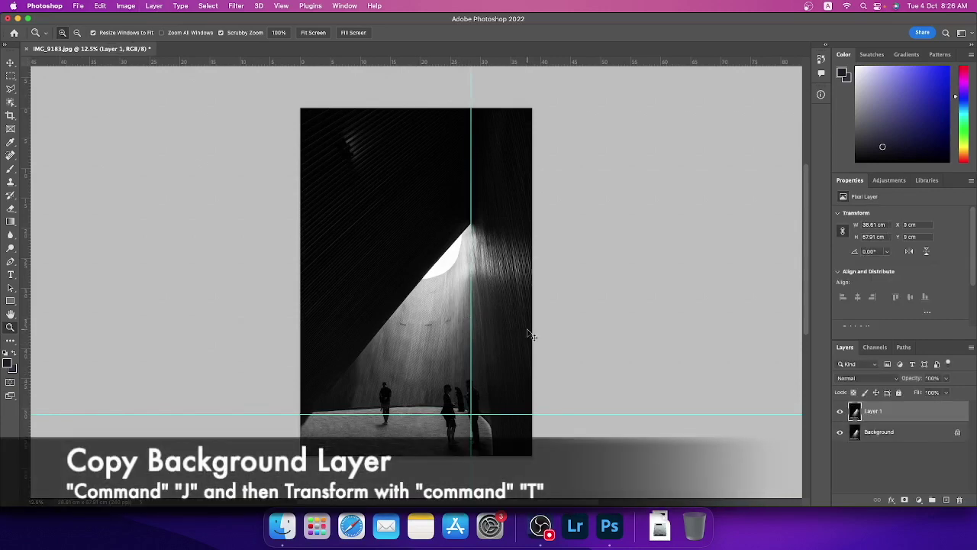
pyautogui.press('super+t')
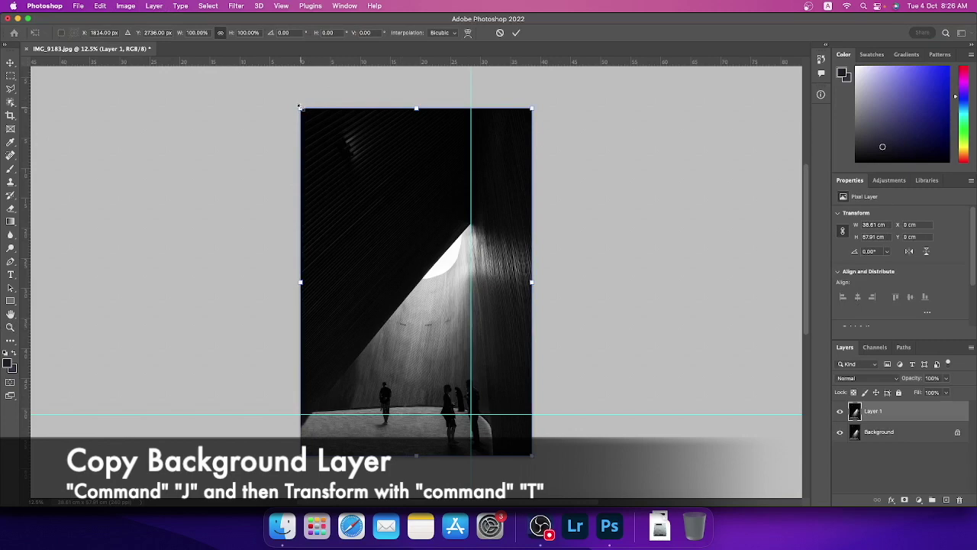
pyautogui.moveTo(298, 107); pyautogui.dragTo(301, 108)
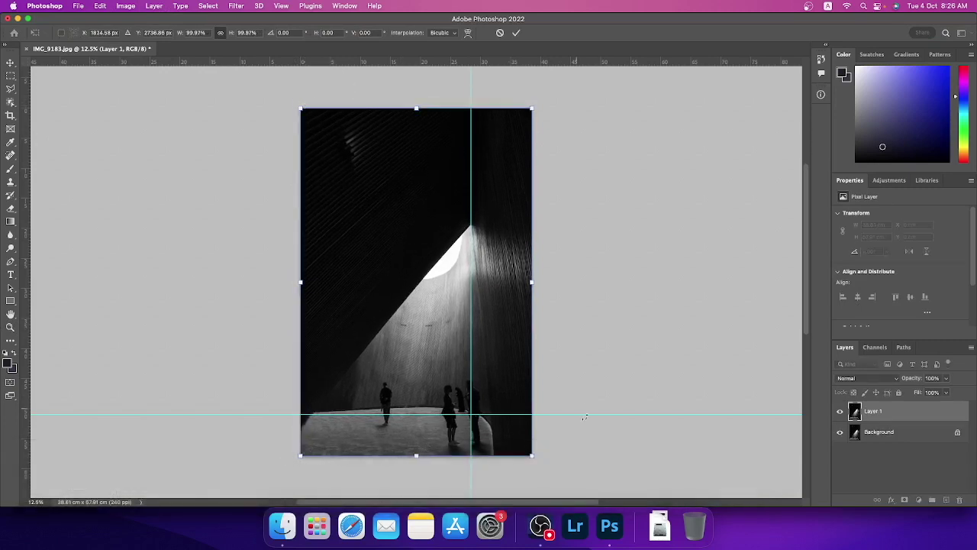
pyautogui.moveTo(584, 373); pyautogui.dragTo(581, 374)
pyautogui.moveTo(537, 455); pyautogui.dragTo(532, 459)
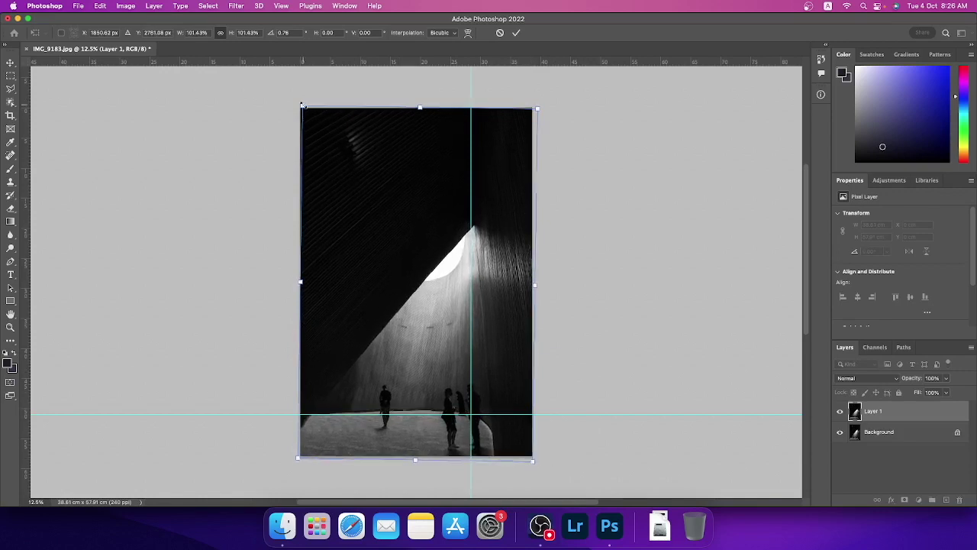
pyautogui.moveTo(302, 105); pyautogui.dragTo(304, 106)
pyautogui.press('Return')
# - Drag the horizontal guide off the canvas with the Move tool
pyautogui.press('z')
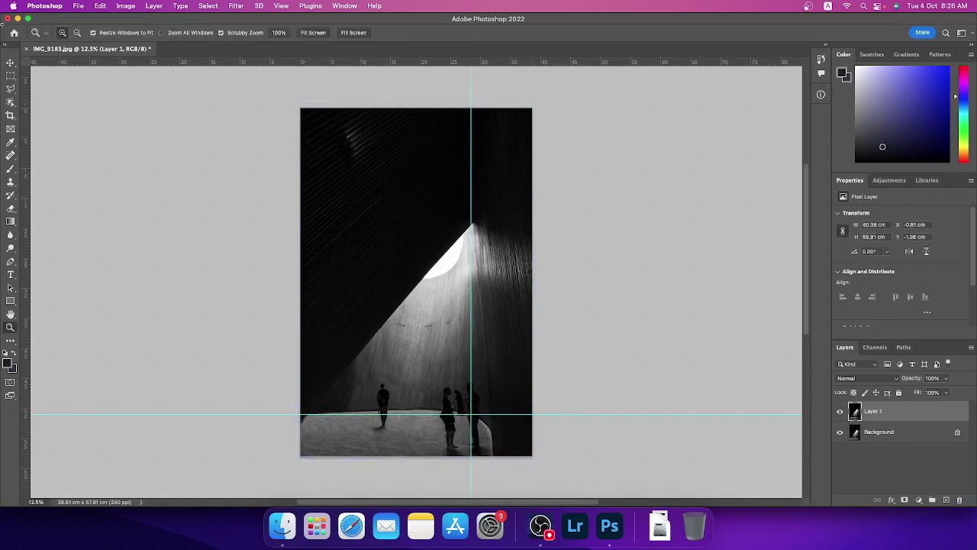
pyautogui.click(11, 66)
pyautogui.moveTo(401, 415); pyautogui.dragTo(401, 53)
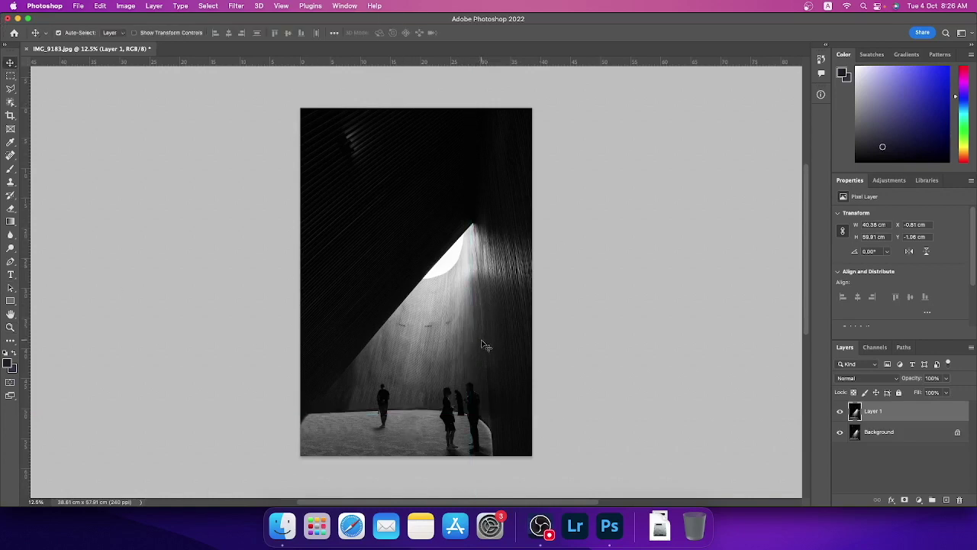
# - Lasso the lit wall wedge, then invert it with Select > Inverse
pyautogui.press('l')
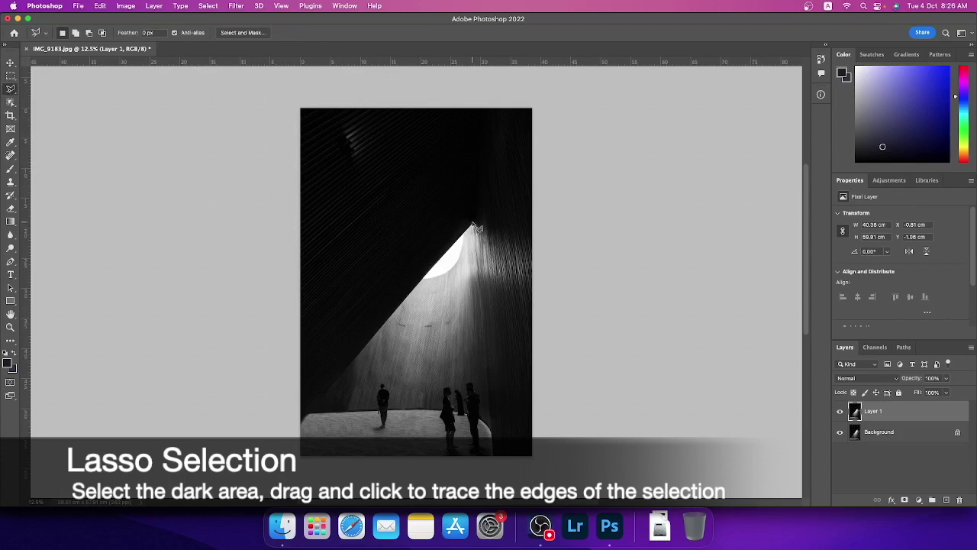
pyautogui.moveTo(467, 247)
pyautogui.mouseDown()
pyautogui.moveTo(291, 440)
pyautogui.moveTo(270, 88)
pyautogui.moveTo(557, 92)
pyautogui.mouseUp()
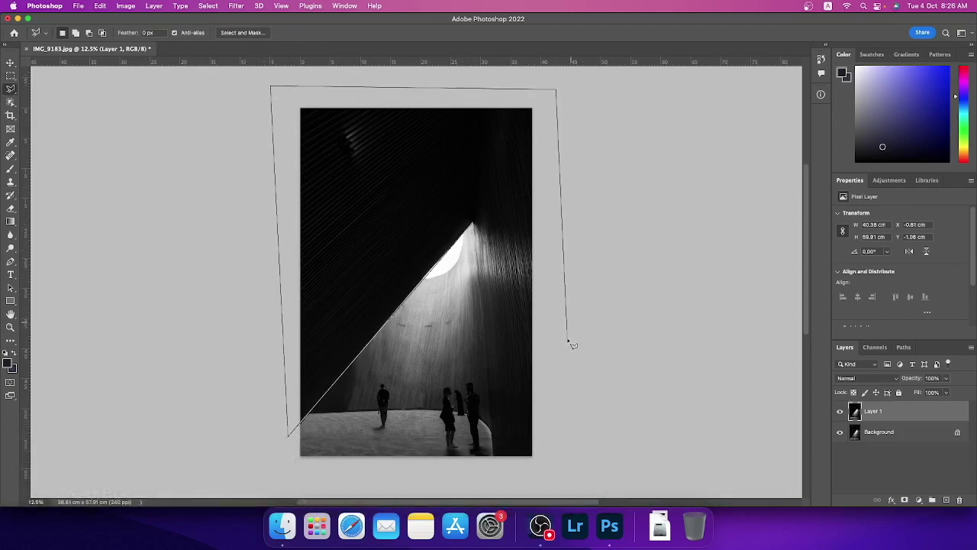
pyautogui.moveTo(478, 228); pyautogui.dragTo(482, 236)
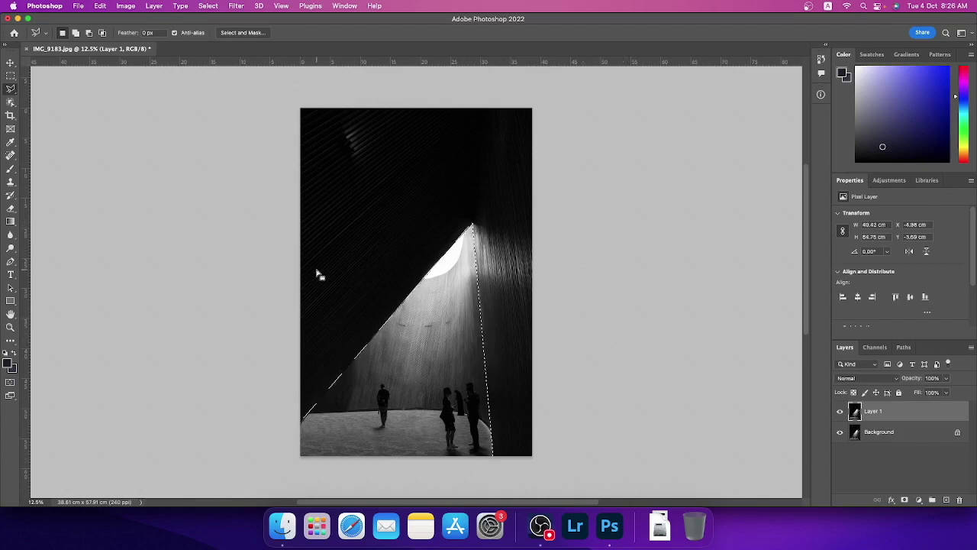
pyautogui.click(208, 5)
pyautogui.click(221, 50)
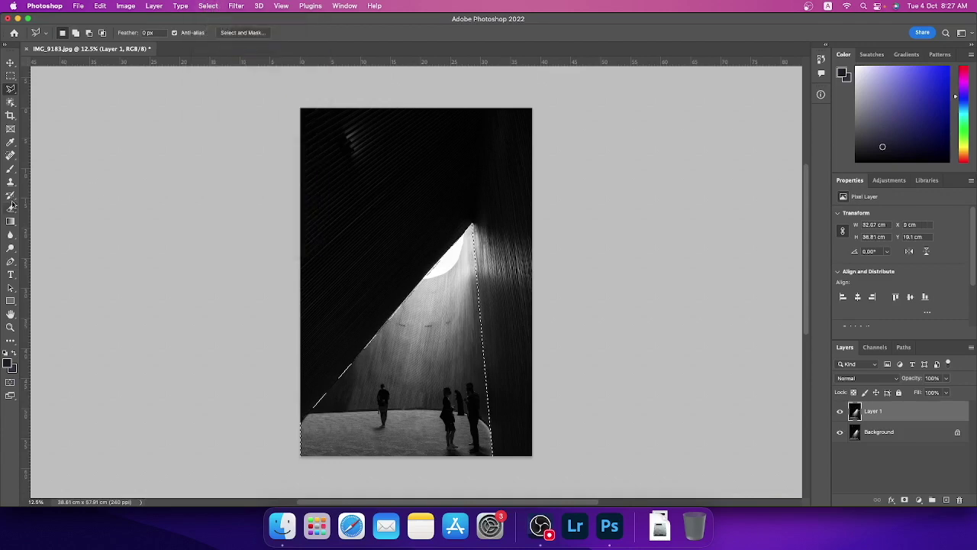
# - Burn the lower-left floor and wall outside the light wedge darker
pyautogui.click(10, 249)
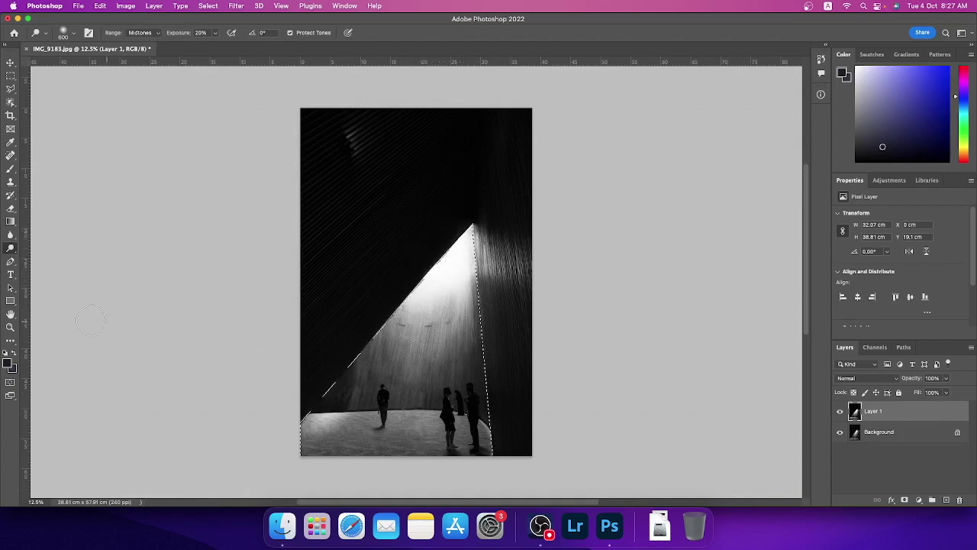
pyautogui.moveTo(11, 249); pyautogui.dragTo(38, 259)
pyautogui.moveTo(325, 393)
pyautogui.mouseDown()
pyautogui.moveTo(353, 371)
pyautogui.moveTo(342, 397)
pyautogui.mouseUp()
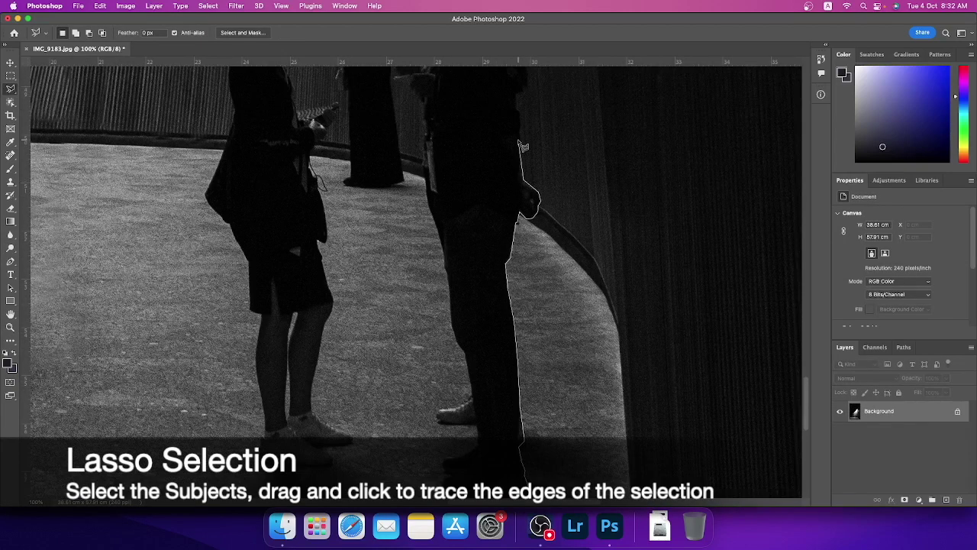
# - Lasso-trace around the standing man and women, zooming to 200% for detail
pyautogui.moveTo(523, 145); pyautogui.dragTo(528, 275)
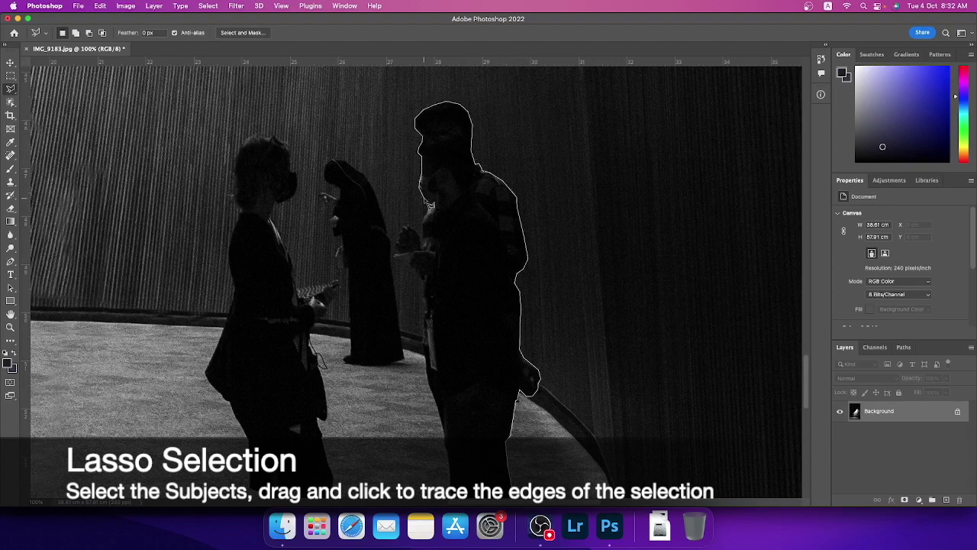
pyautogui.moveTo(425, 194); pyautogui.dragTo(451, 262)
pyautogui.moveTo(449, 463); pyautogui.dragTo(316, 275)
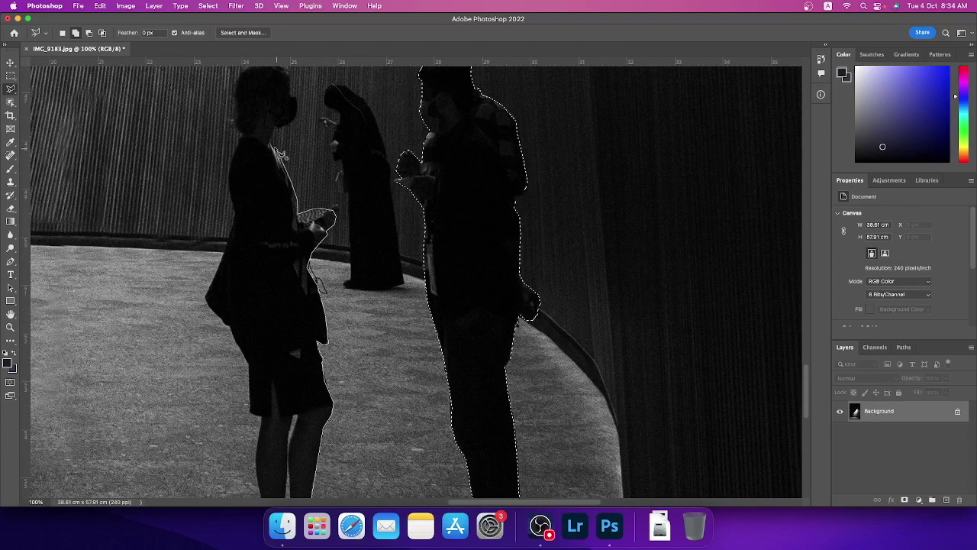
pyautogui.moveTo(287, 165); pyautogui.dragTo(266, 493)
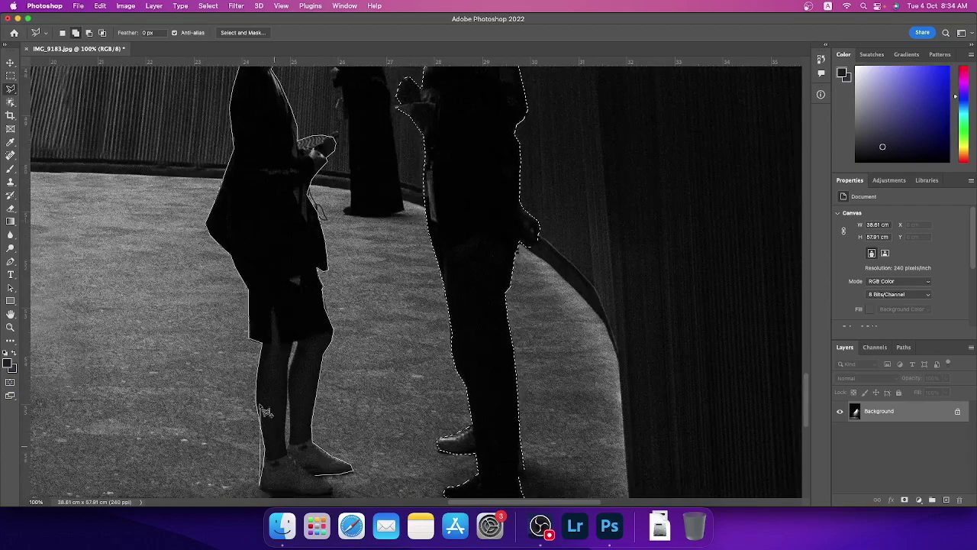
pyautogui.press('super+equal')
pyautogui.scroll(10, 400, 467)
pyautogui.moveTo(399, 466)
pyautogui.mouseDown()
pyautogui.moveTo(372, 152)
pyautogui.moveTo(217, 243)
pyautogui.mouseUp()
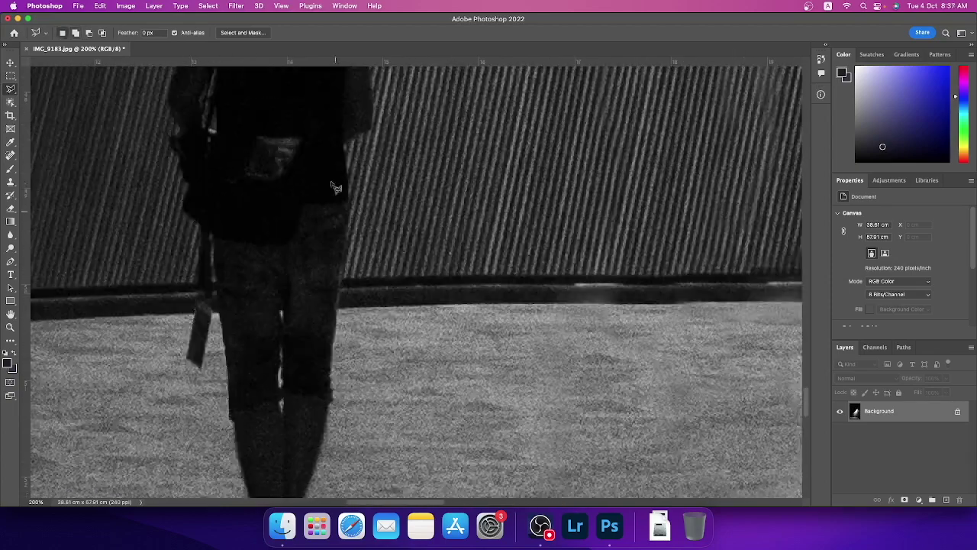
pyautogui.moveTo(217, 243); pyautogui.dragTo(313, 181)
pyautogui.moveTo(226, 184); pyautogui.dragTo(292, 425)
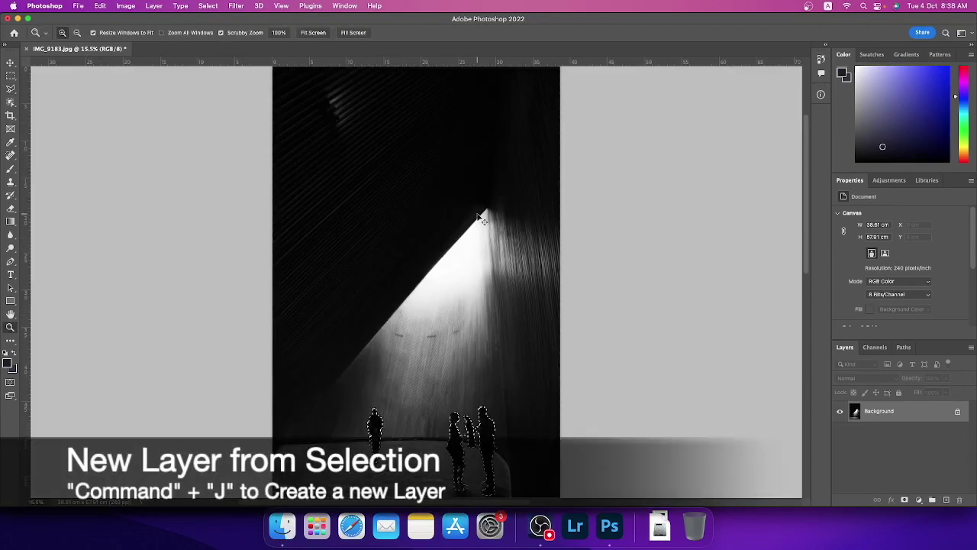
# - Copy the traced figures onto a new layer and zoom out to the whole photo
pyautogui.press('super+j')
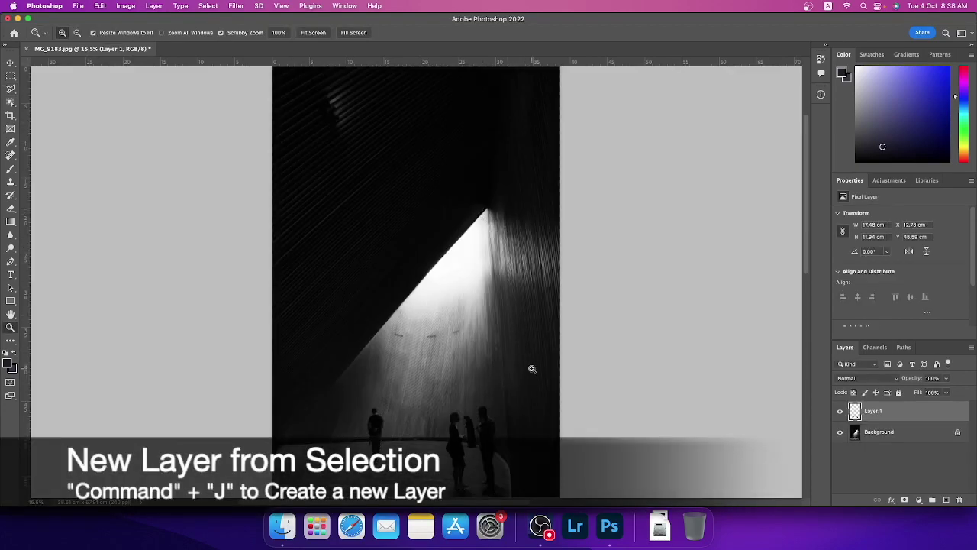
pyautogui.rightClick(371, 317)
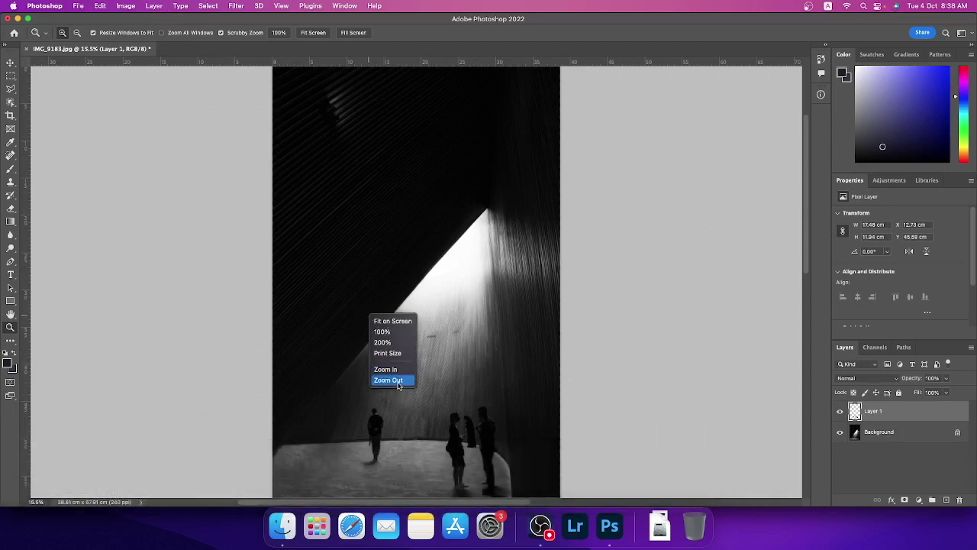
pyautogui.click(398, 381)
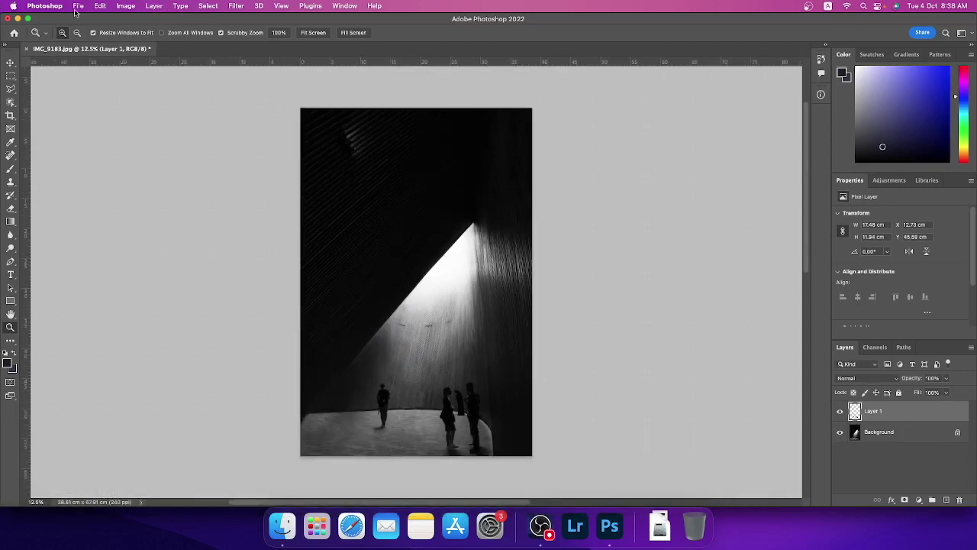
# - Duplicate the Background and apply a stronger Path Blur running down from the beam's apex
pyautogui.click(917, 432)
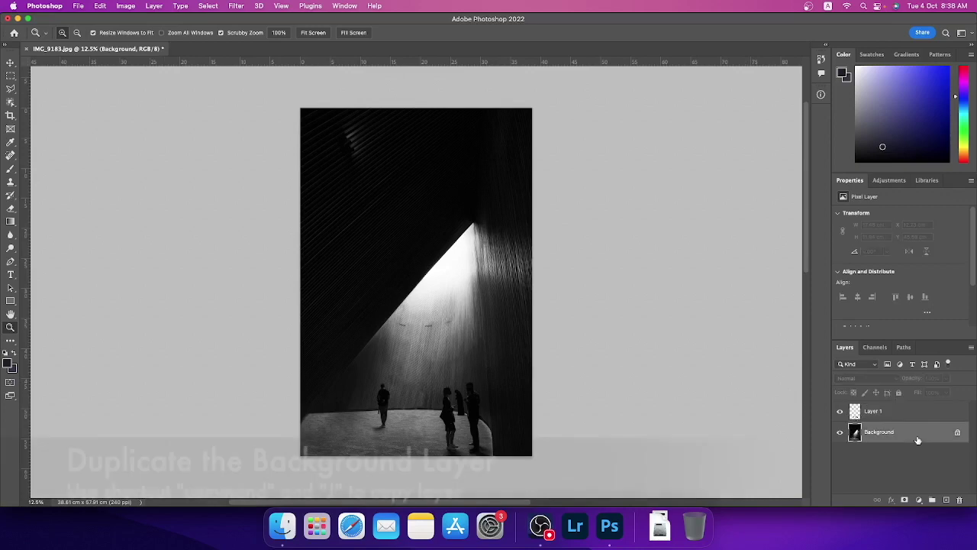
pyautogui.press('super+j')
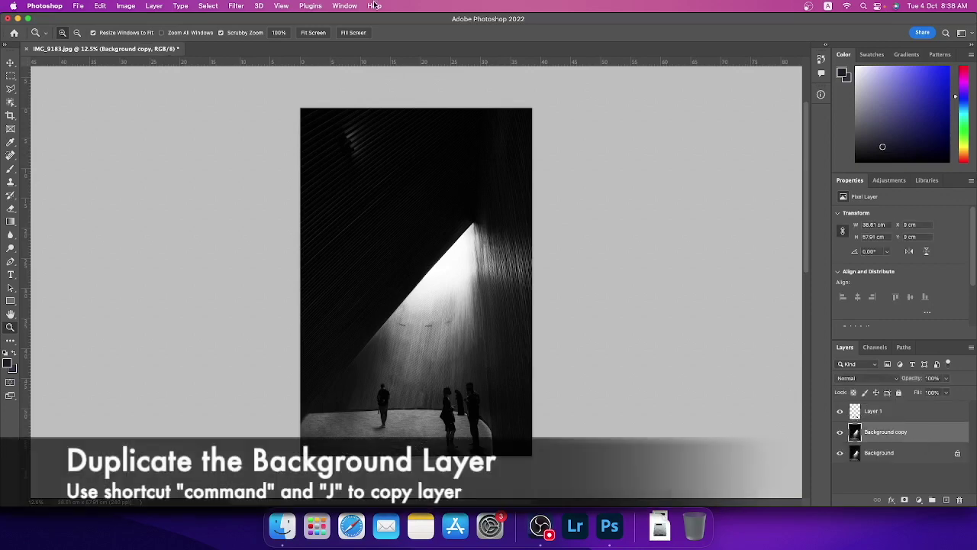
pyautogui.click(234, 6)
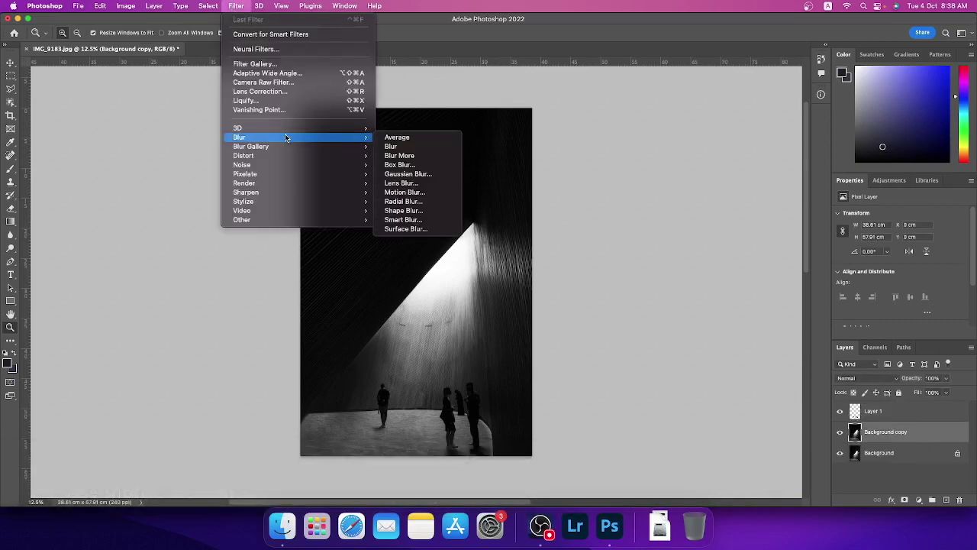
pyautogui.moveTo(251, 146)
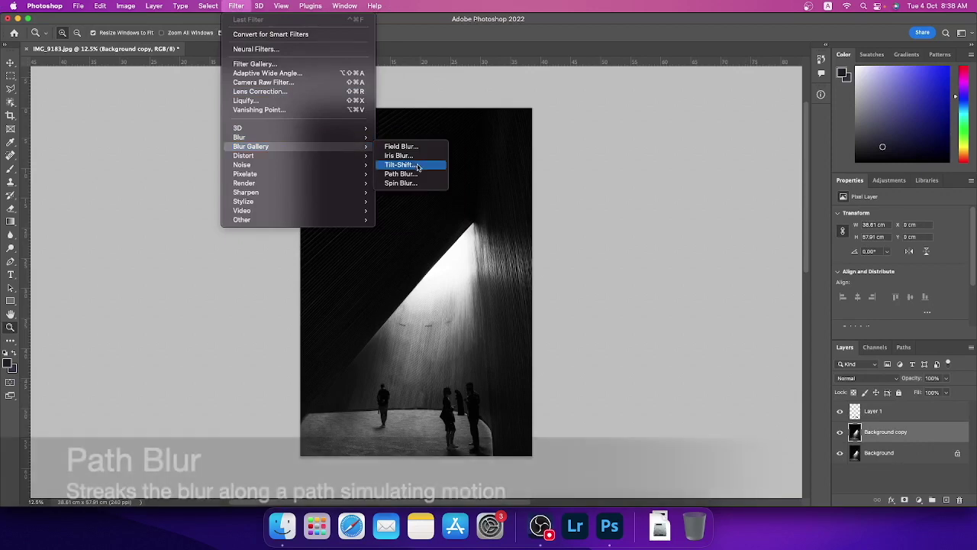
pyautogui.click(416, 175)
pyautogui.moveTo(433, 283)
pyautogui.mouseDown()
pyautogui.moveTo(491, 223)
pyautogui.moveTo(512, 464)
pyautogui.mouseUp()
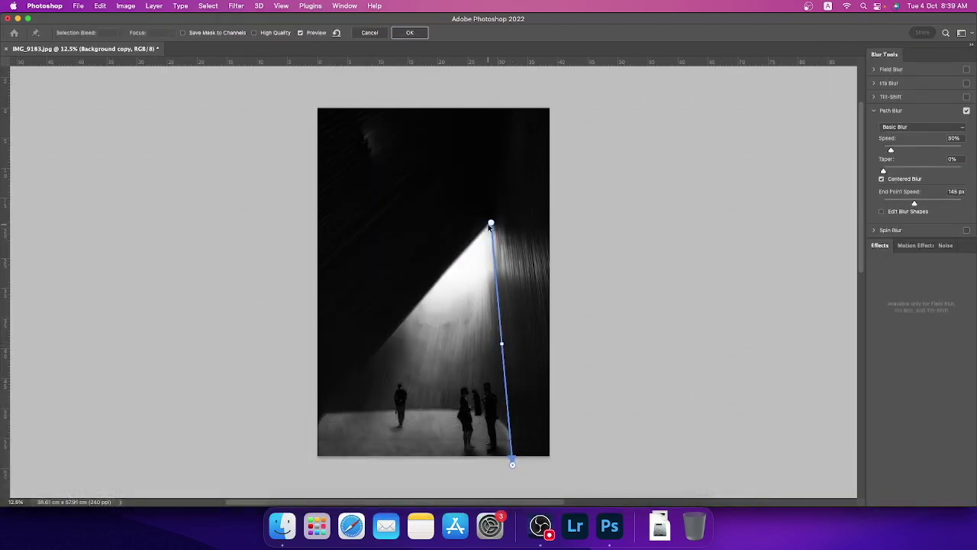
pyautogui.moveTo(889, 151)
pyautogui.mouseDown()
pyautogui.moveTo(933, 151)
pyautogui.moveTo(907, 150)
pyautogui.moveTo(946, 171)
pyautogui.mouseUp()
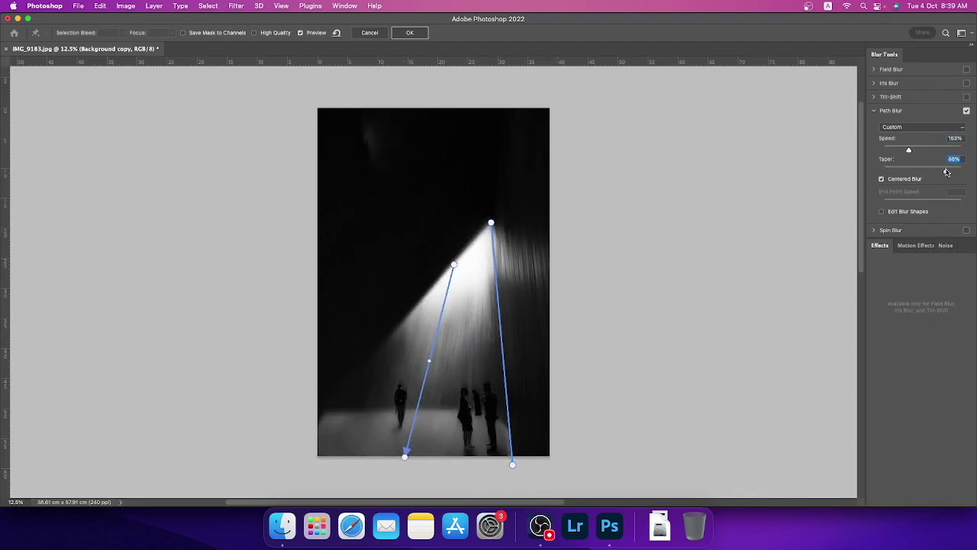
pyautogui.click(419, 35)
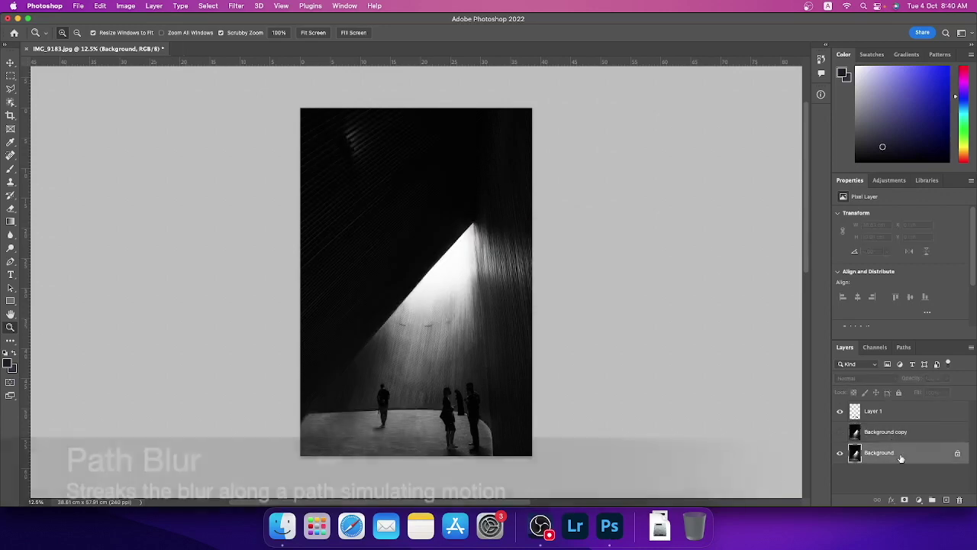
# - Start a second Path Blur with its path stretched down-left and up-right across the beam
pyautogui.click(237, 6)
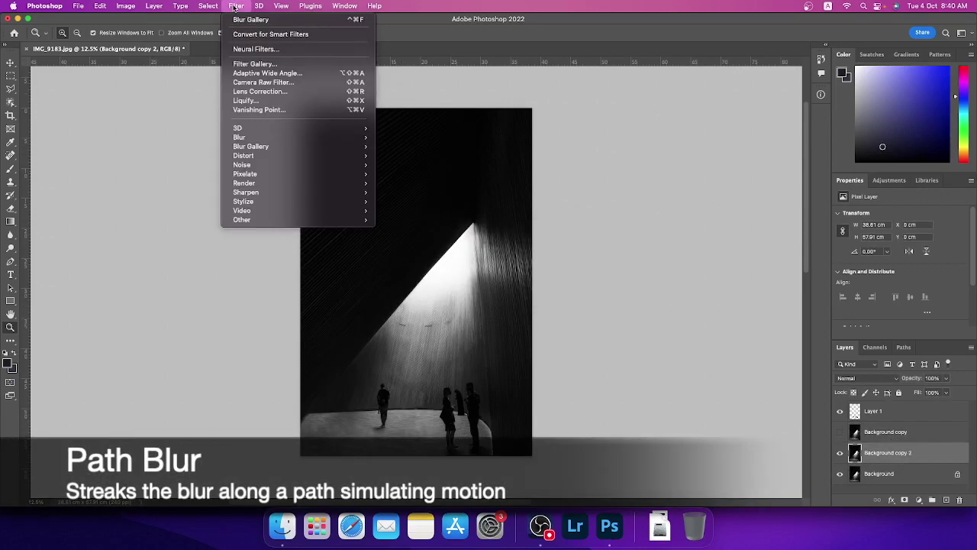
pyautogui.click(404, 169)
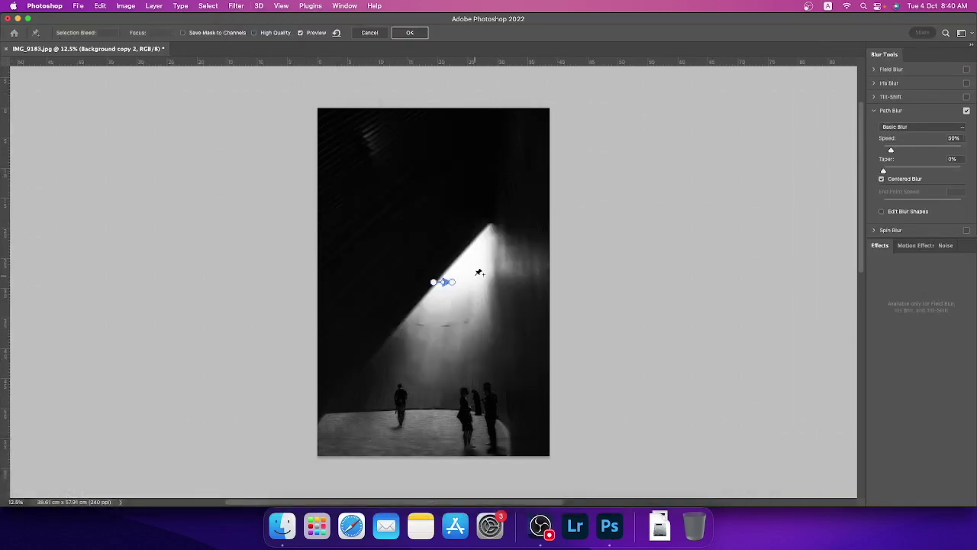
pyautogui.moveTo(453, 284); pyautogui.dragTo(313, 428)
pyautogui.moveTo(433, 283)
pyautogui.mouseDown()
pyautogui.moveTo(567, 124)
pyautogui.moveTo(584, 121)
pyautogui.mouseUp()
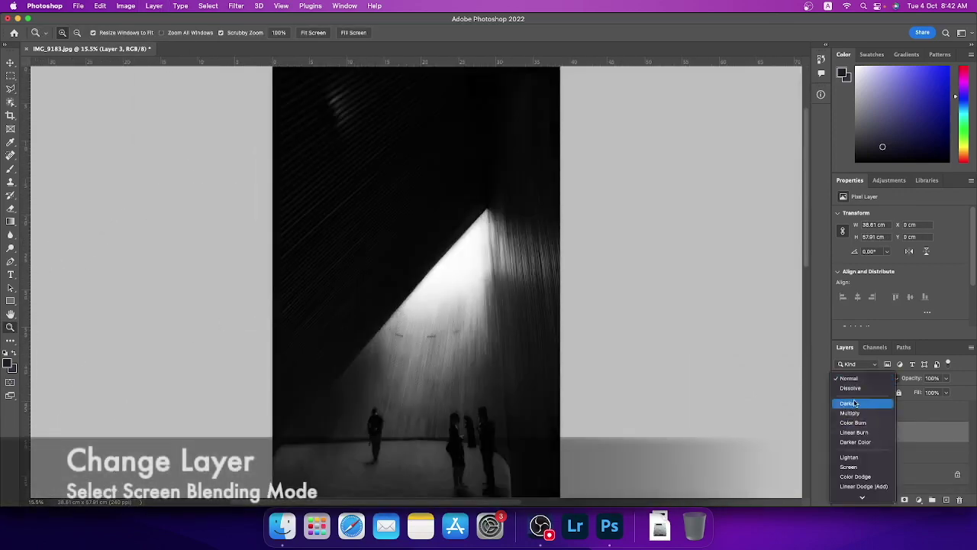
# - Blend the streak layer in Screen mode at about 54% opacity
pyautogui.click(846, 467)
pyautogui.click(946, 378)
pyautogui.moveTo(953, 391); pyautogui.dragTo(924, 392)
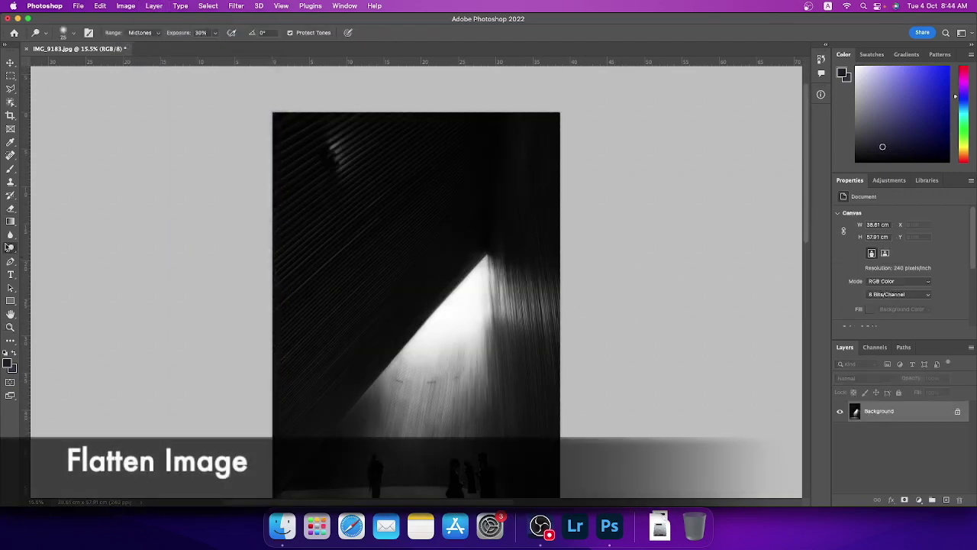
pyautogui.rightClick(8, 246)
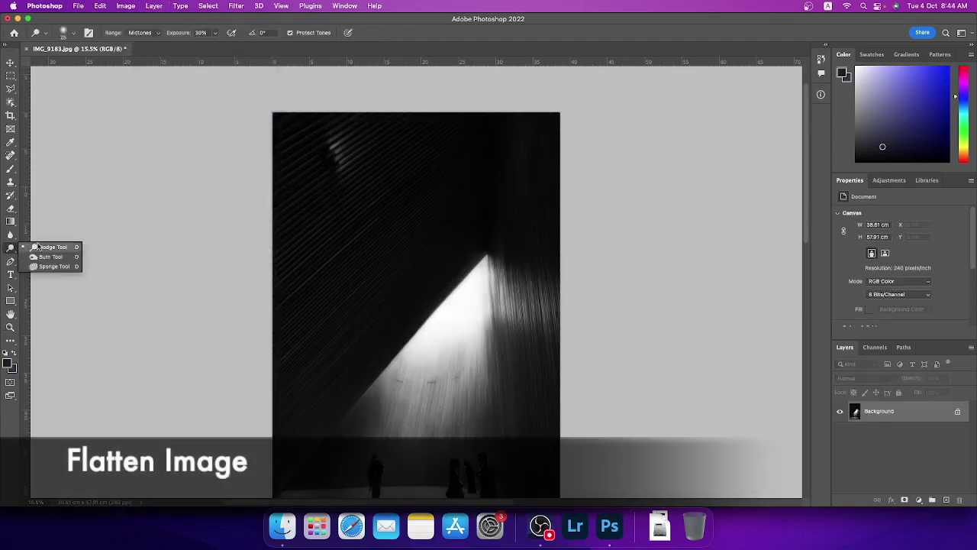
# - Dodge the floor between the left figure and central group at Midtones, 10% exposure
pyautogui.click(38, 259)
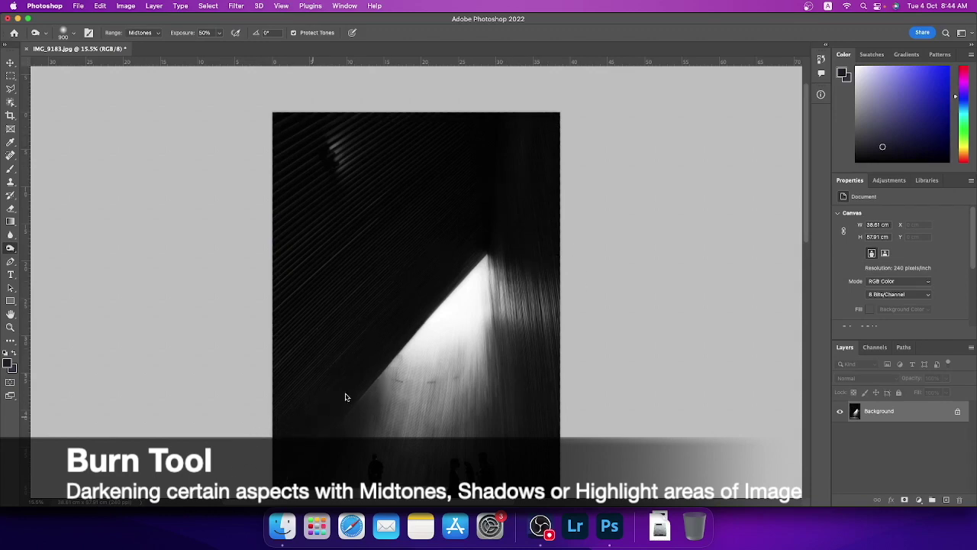
pyautogui.scroll(-2, 371, 203)
pyautogui.scroll(-5, 371, 203)
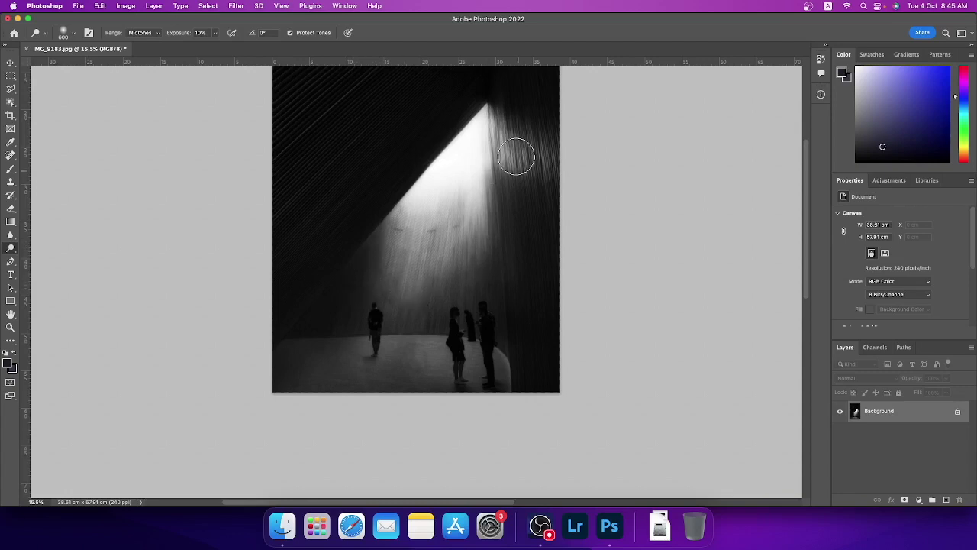
pyautogui.moveTo(432, 333); pyautogui.dragTo(349, 342)
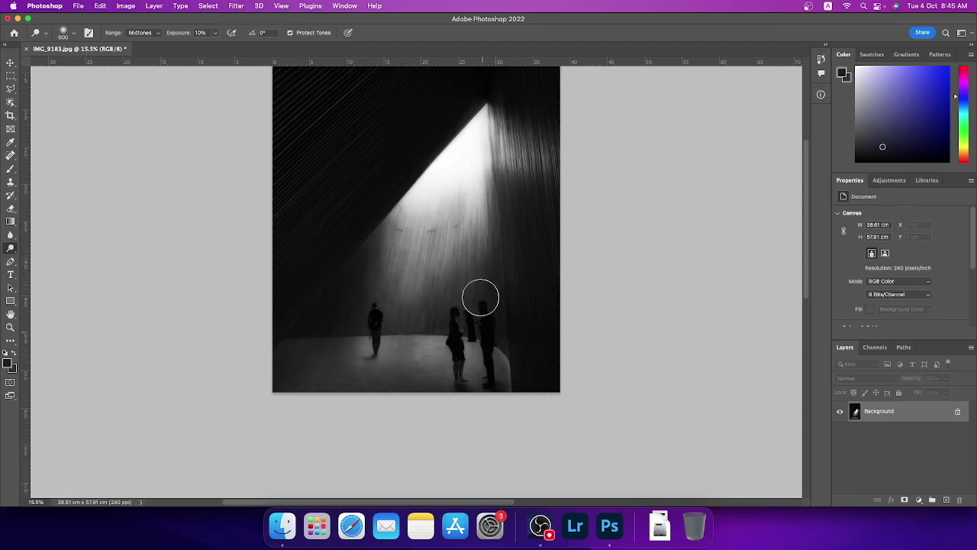
pyautogui.scroll(5, 443, 321)
pyautogui.scroll(2, 416, 270)
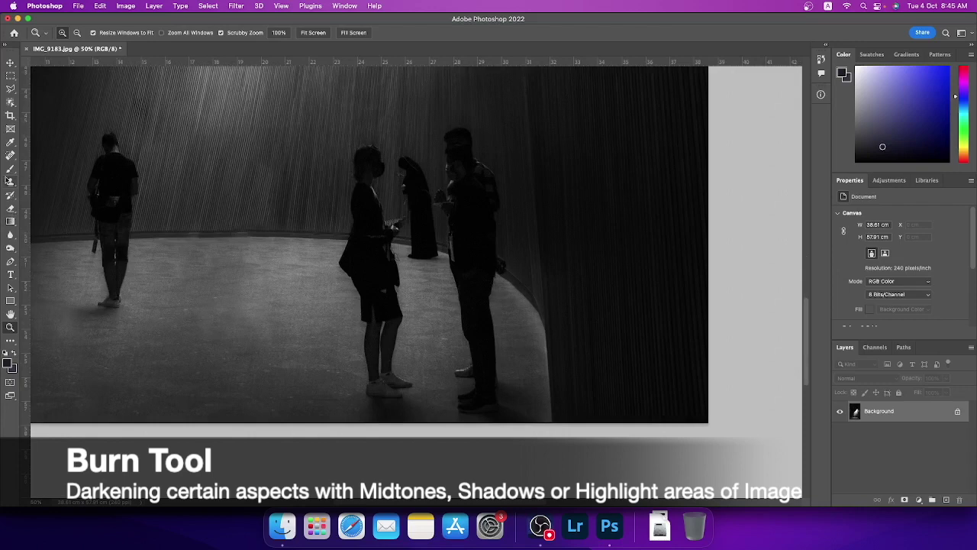
# - Select the Burn tool on the Shadows range and zoom into the image's top
pyautogui.click(11, 248)
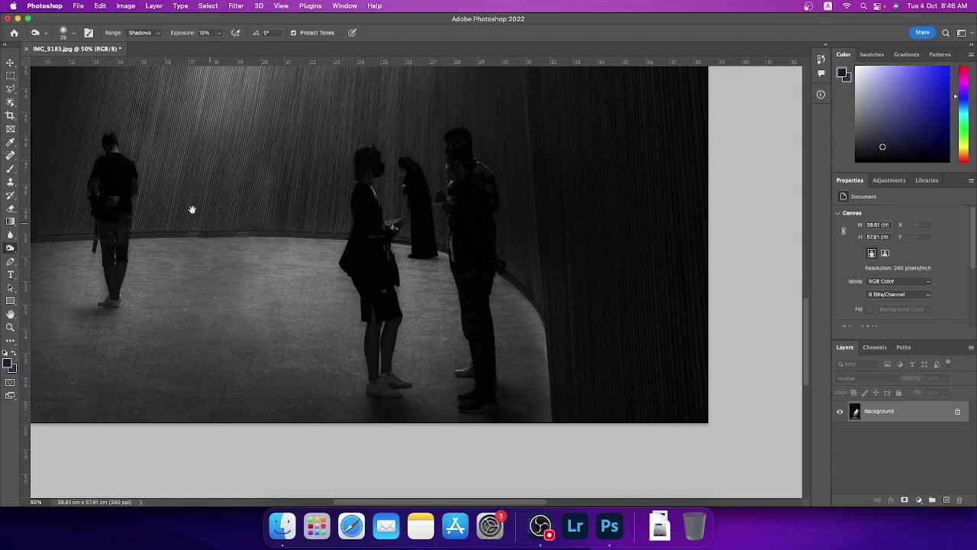
pyautogui.moveTo(192, 209); pyautogui.dragTo(355, 239)
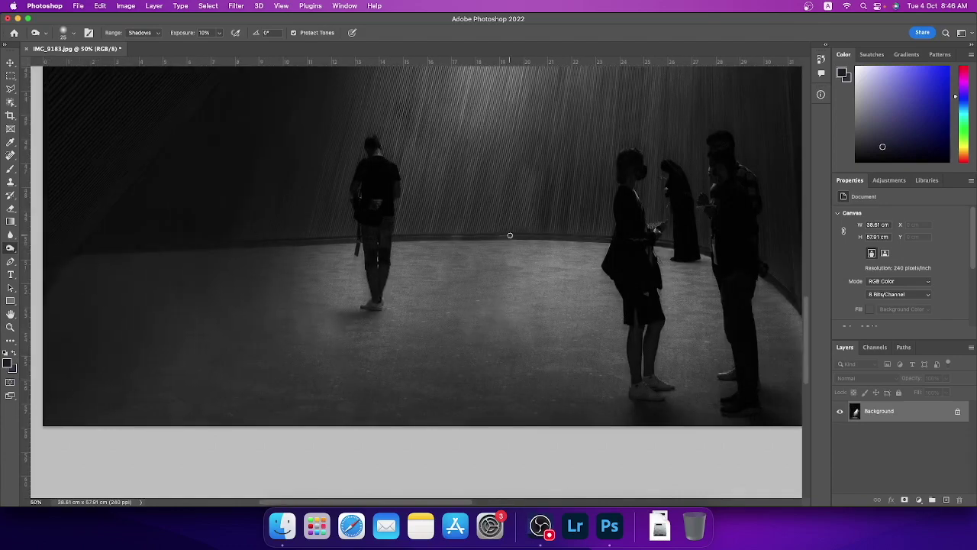
pyautogui.moveTo(510, 235); pyautogui.dragTo(351, 366)
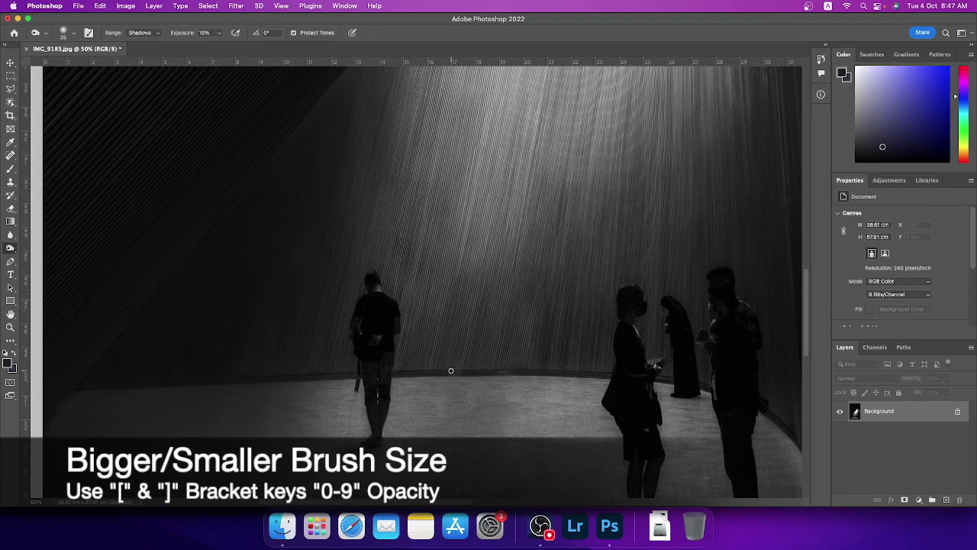
pyautogui.scroll(5, 390, 290)
pyautogui.click(11, 328)
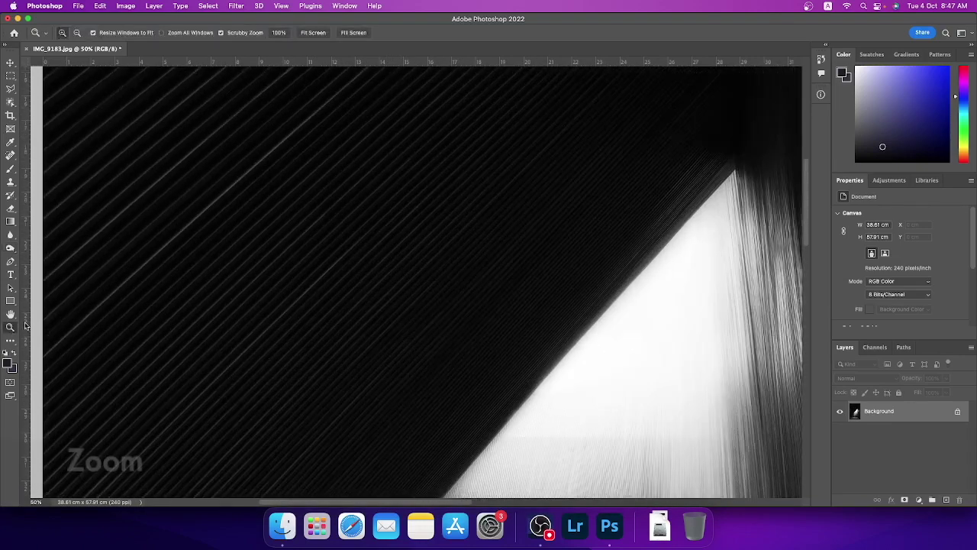